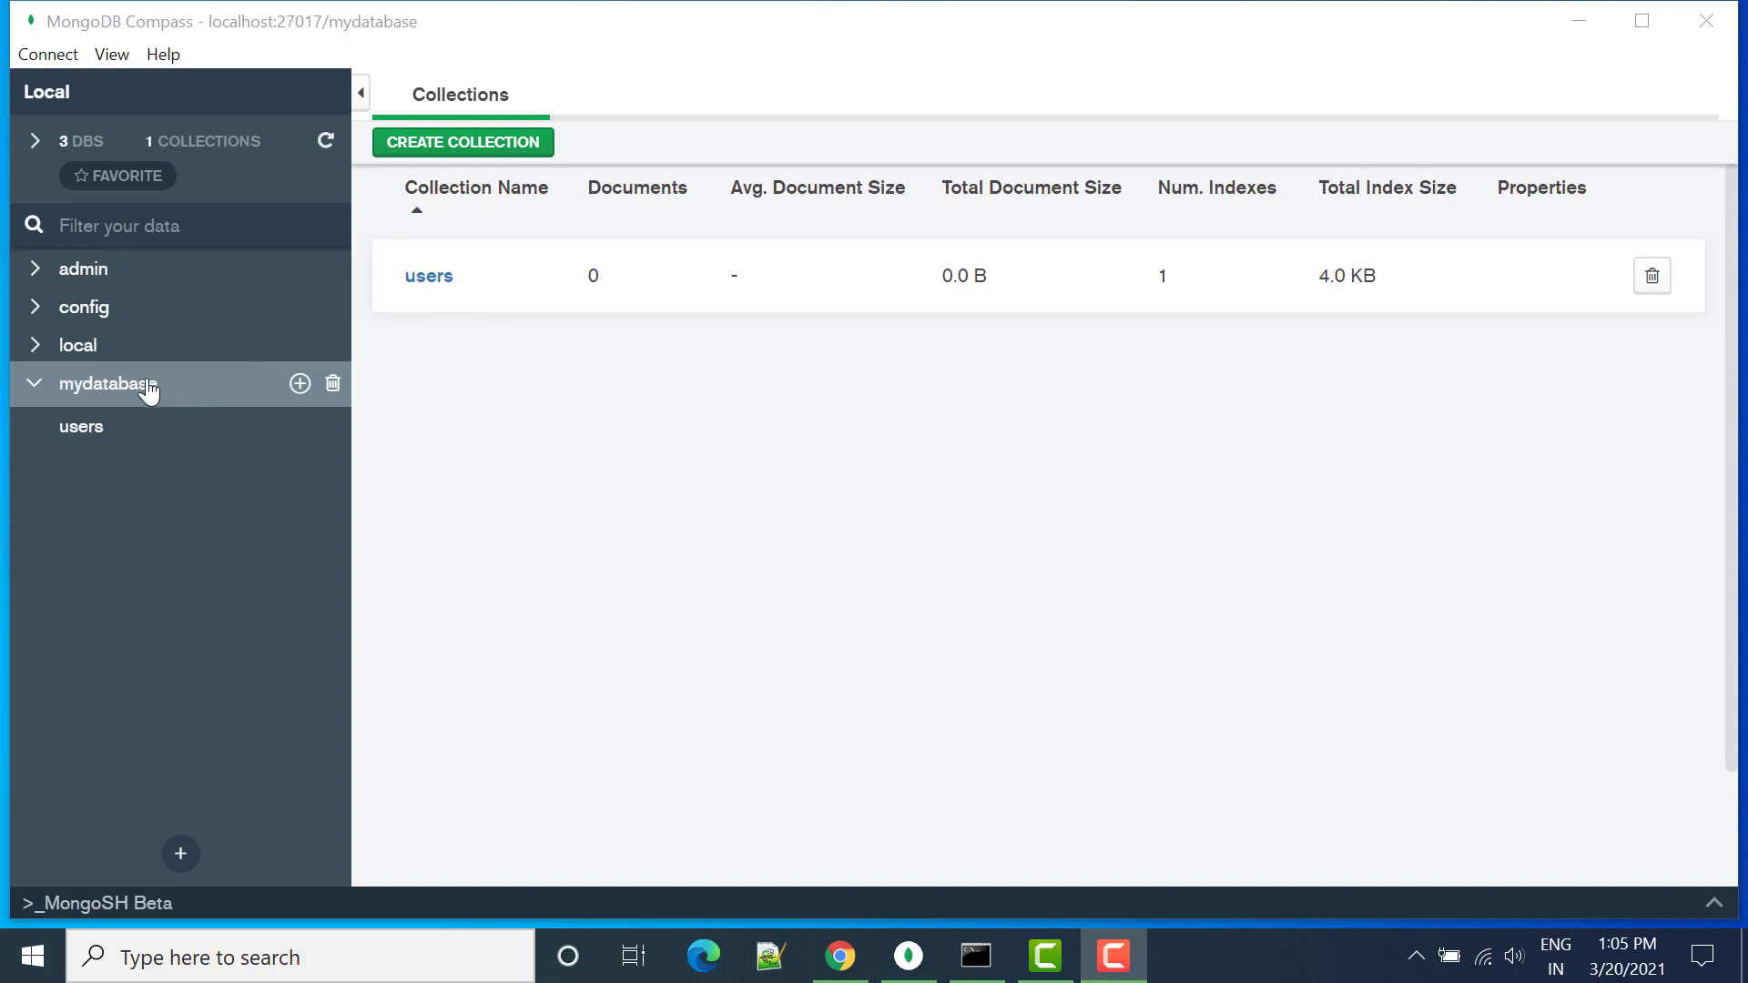
Step: Open the documents of the users collection in mydatabase
left_click(139, 396)
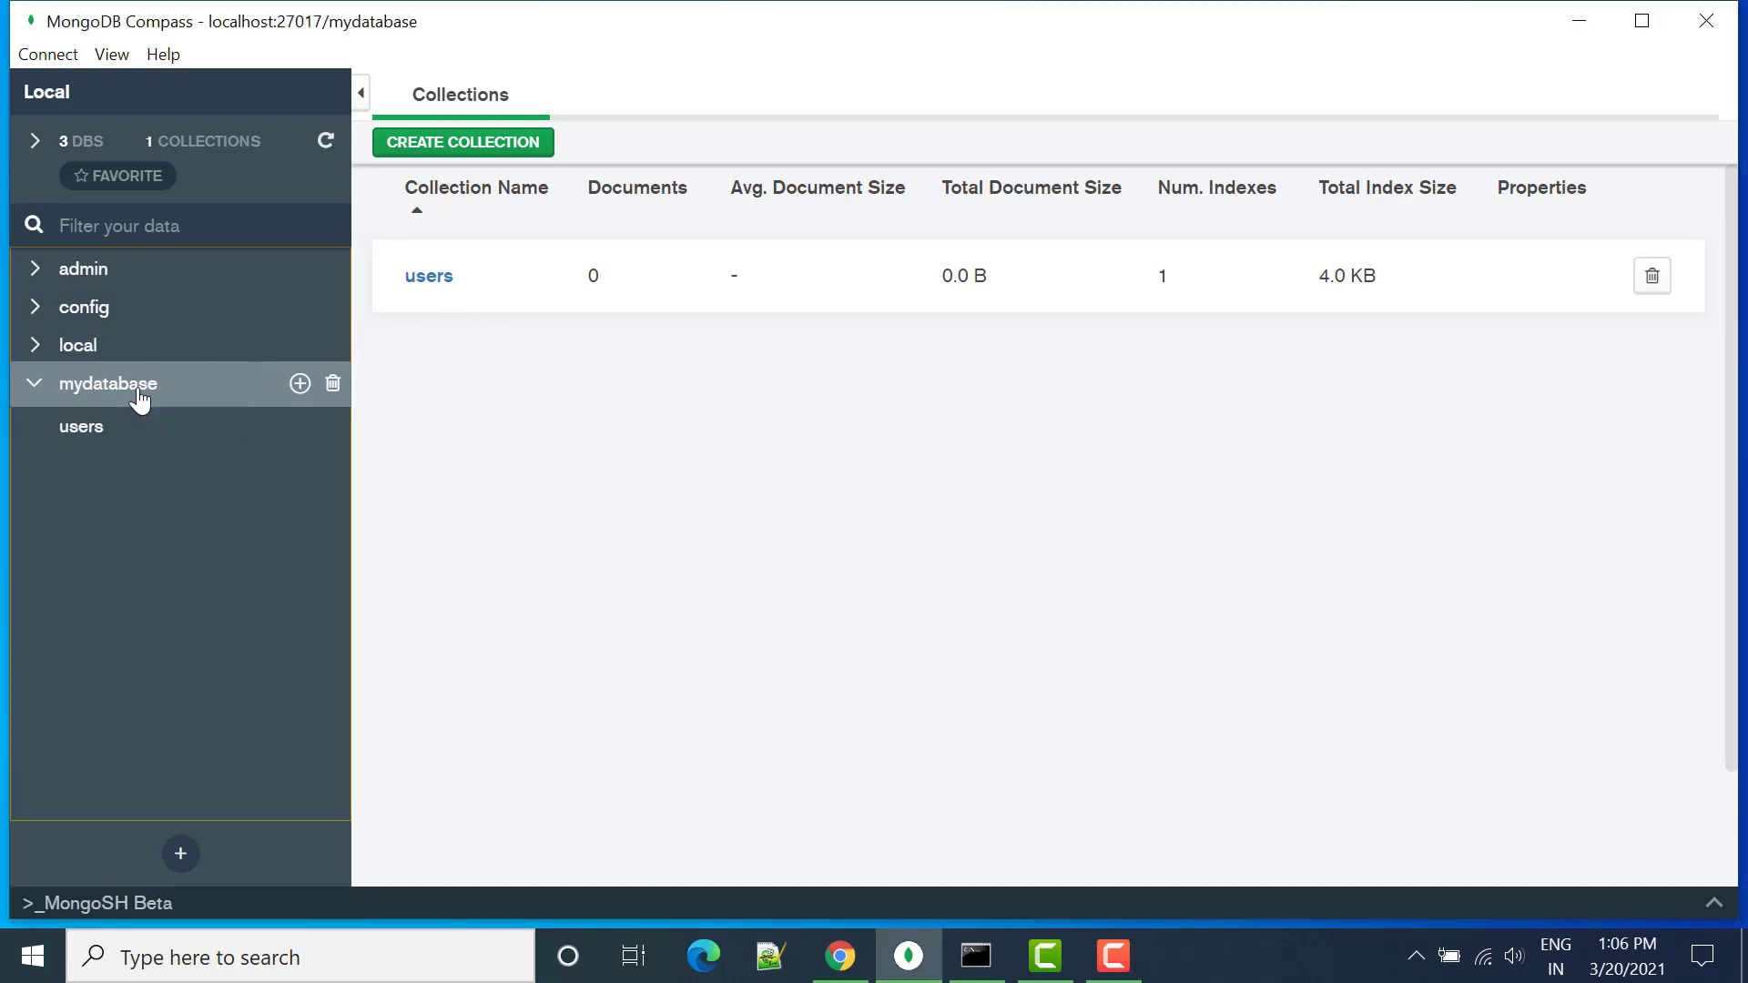
left_click(81, 435)
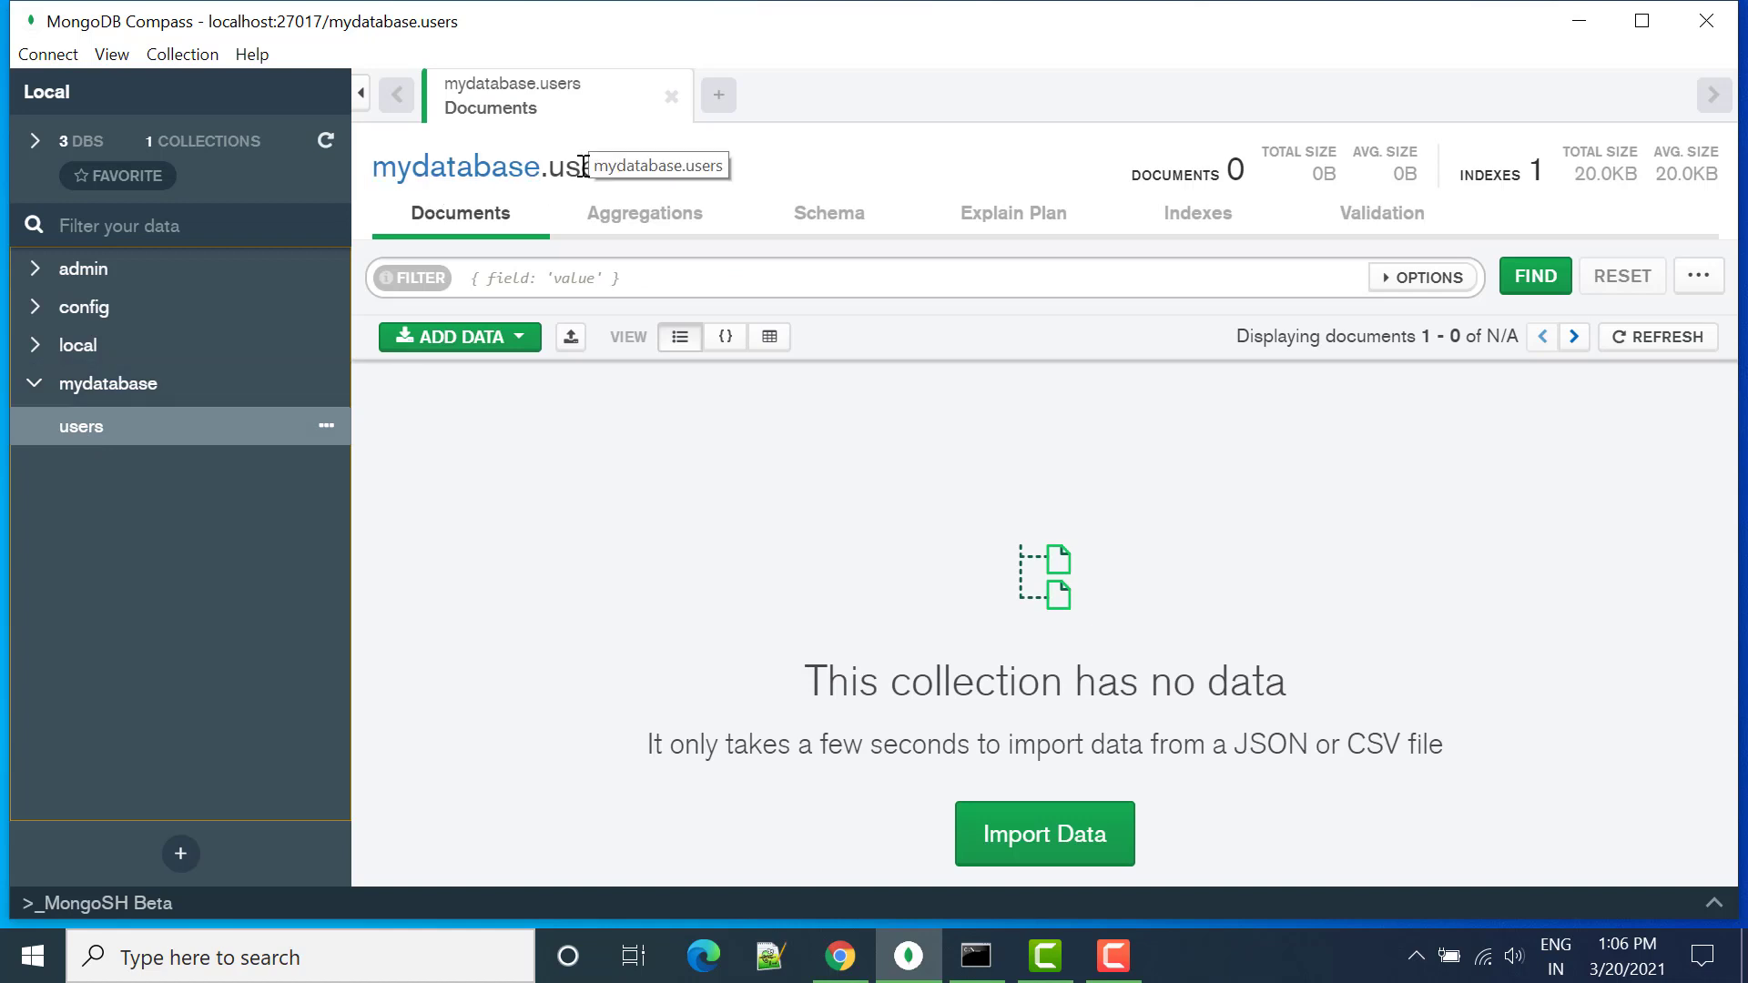
left_click_drag(546, 166, 646, 174)
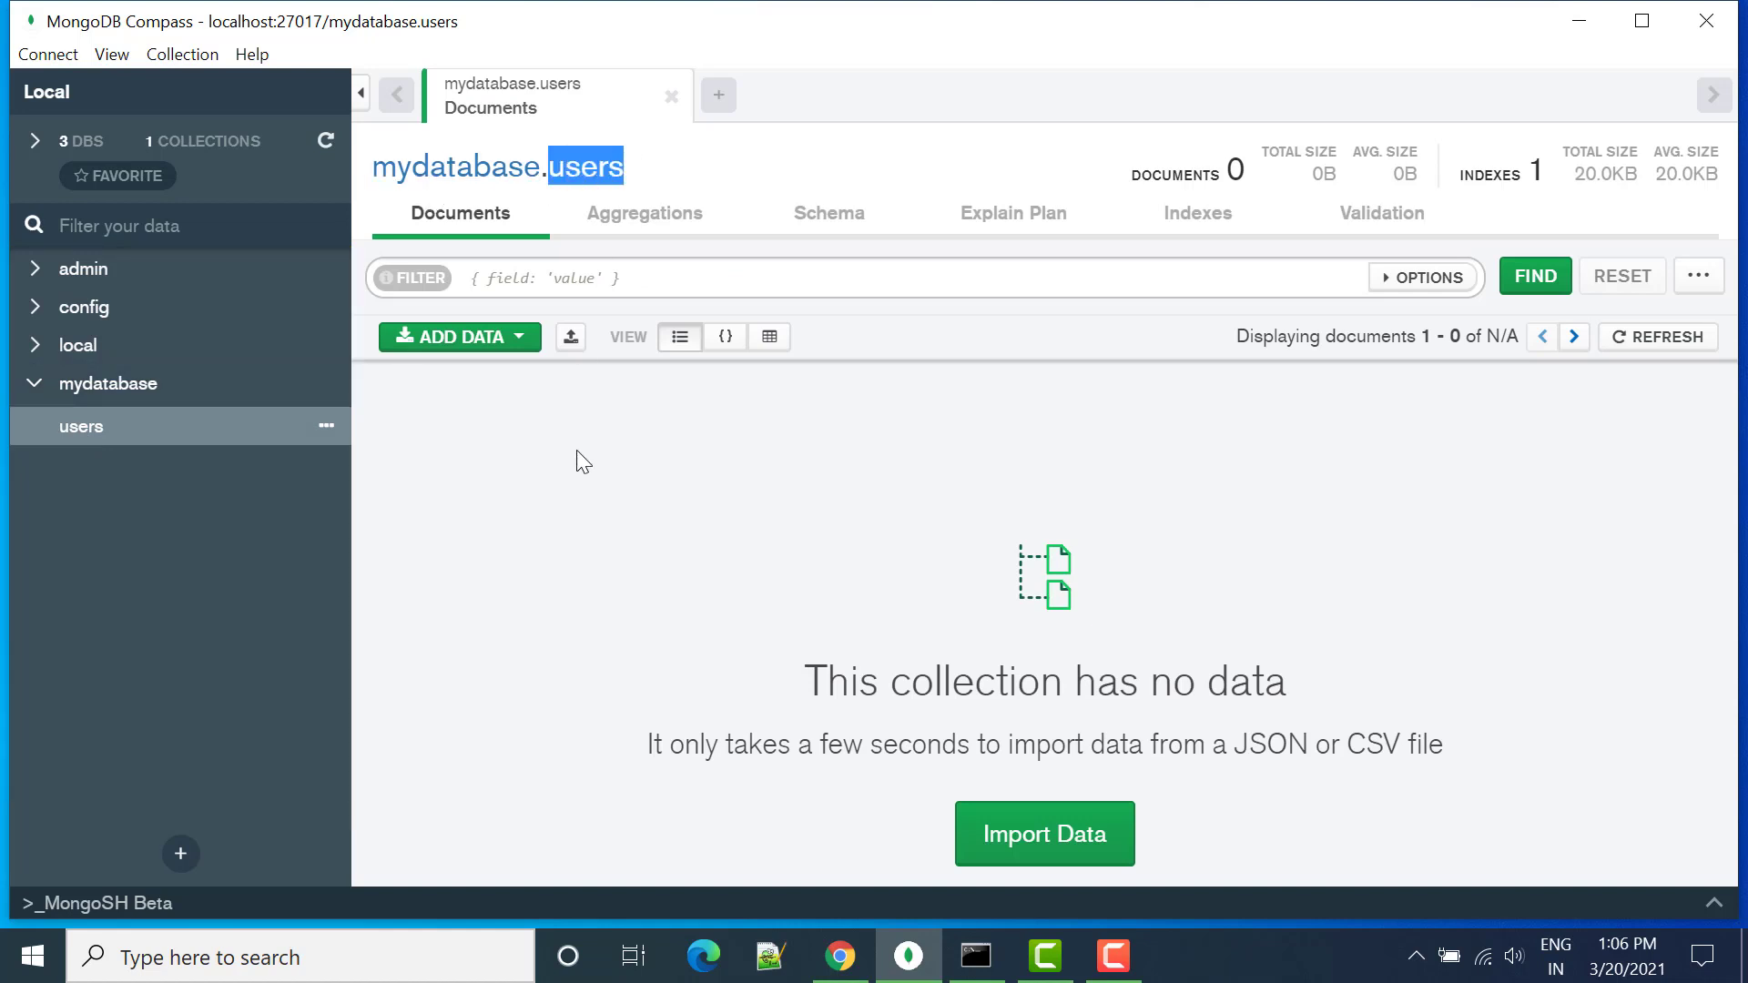
left_click(472, 344)
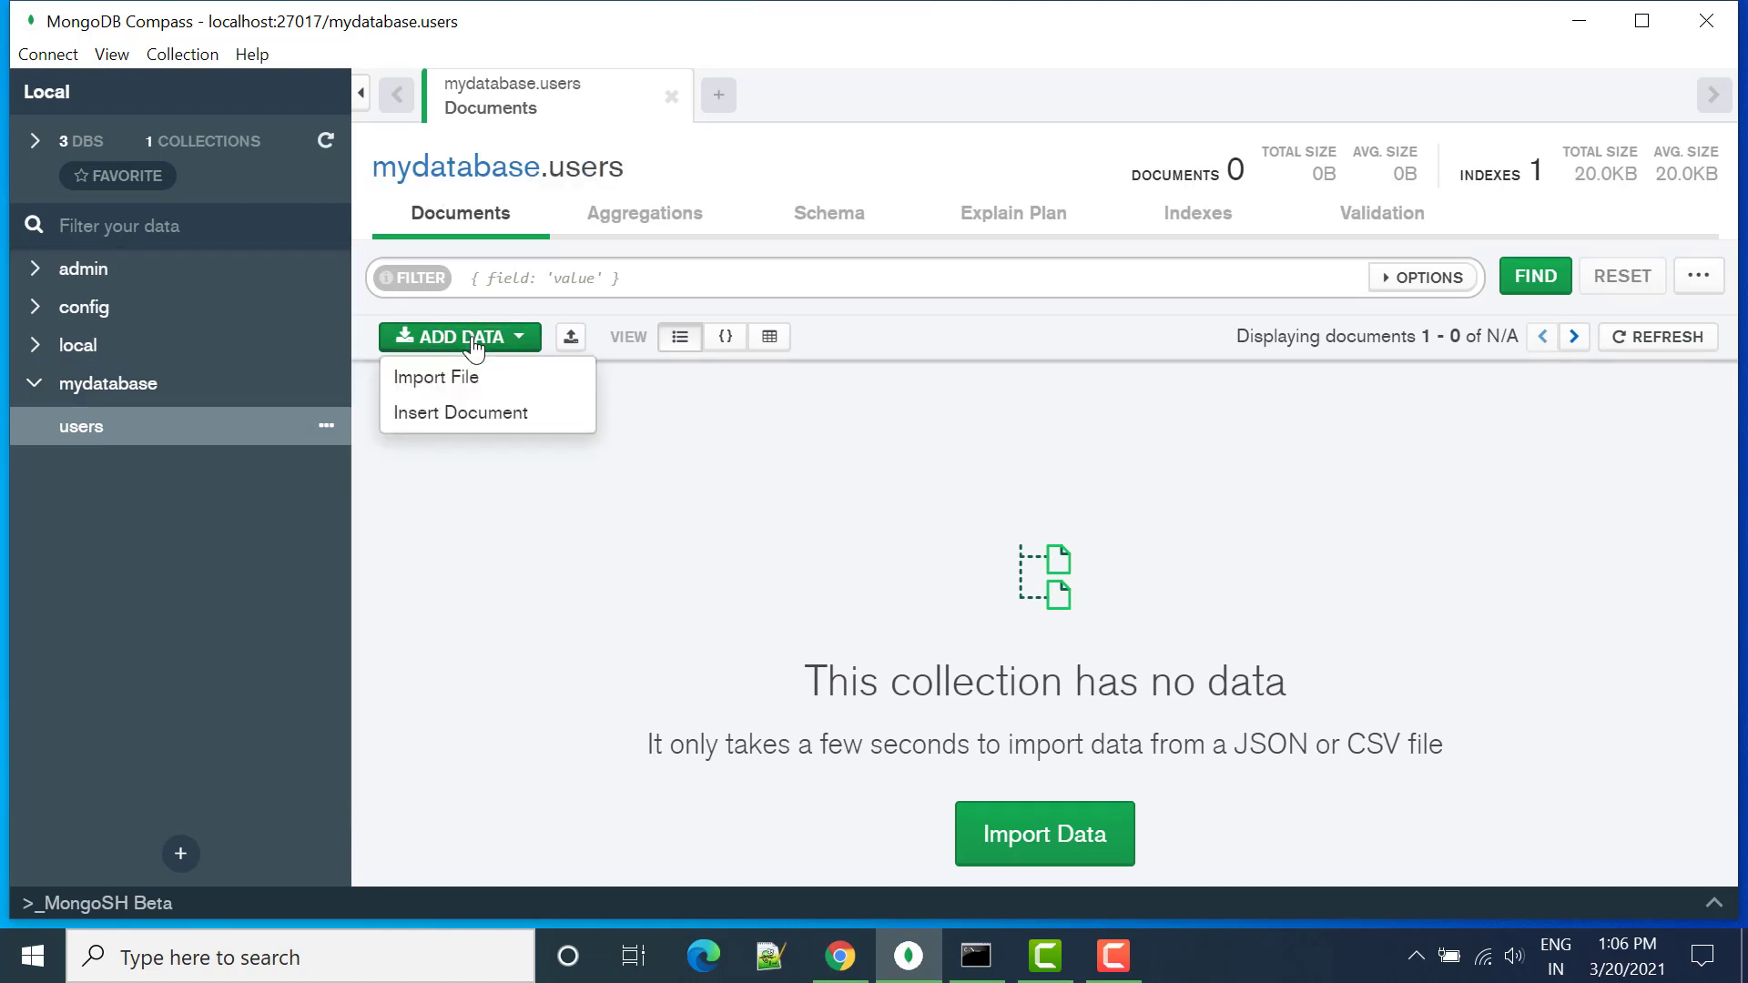
left_click(763, 611)
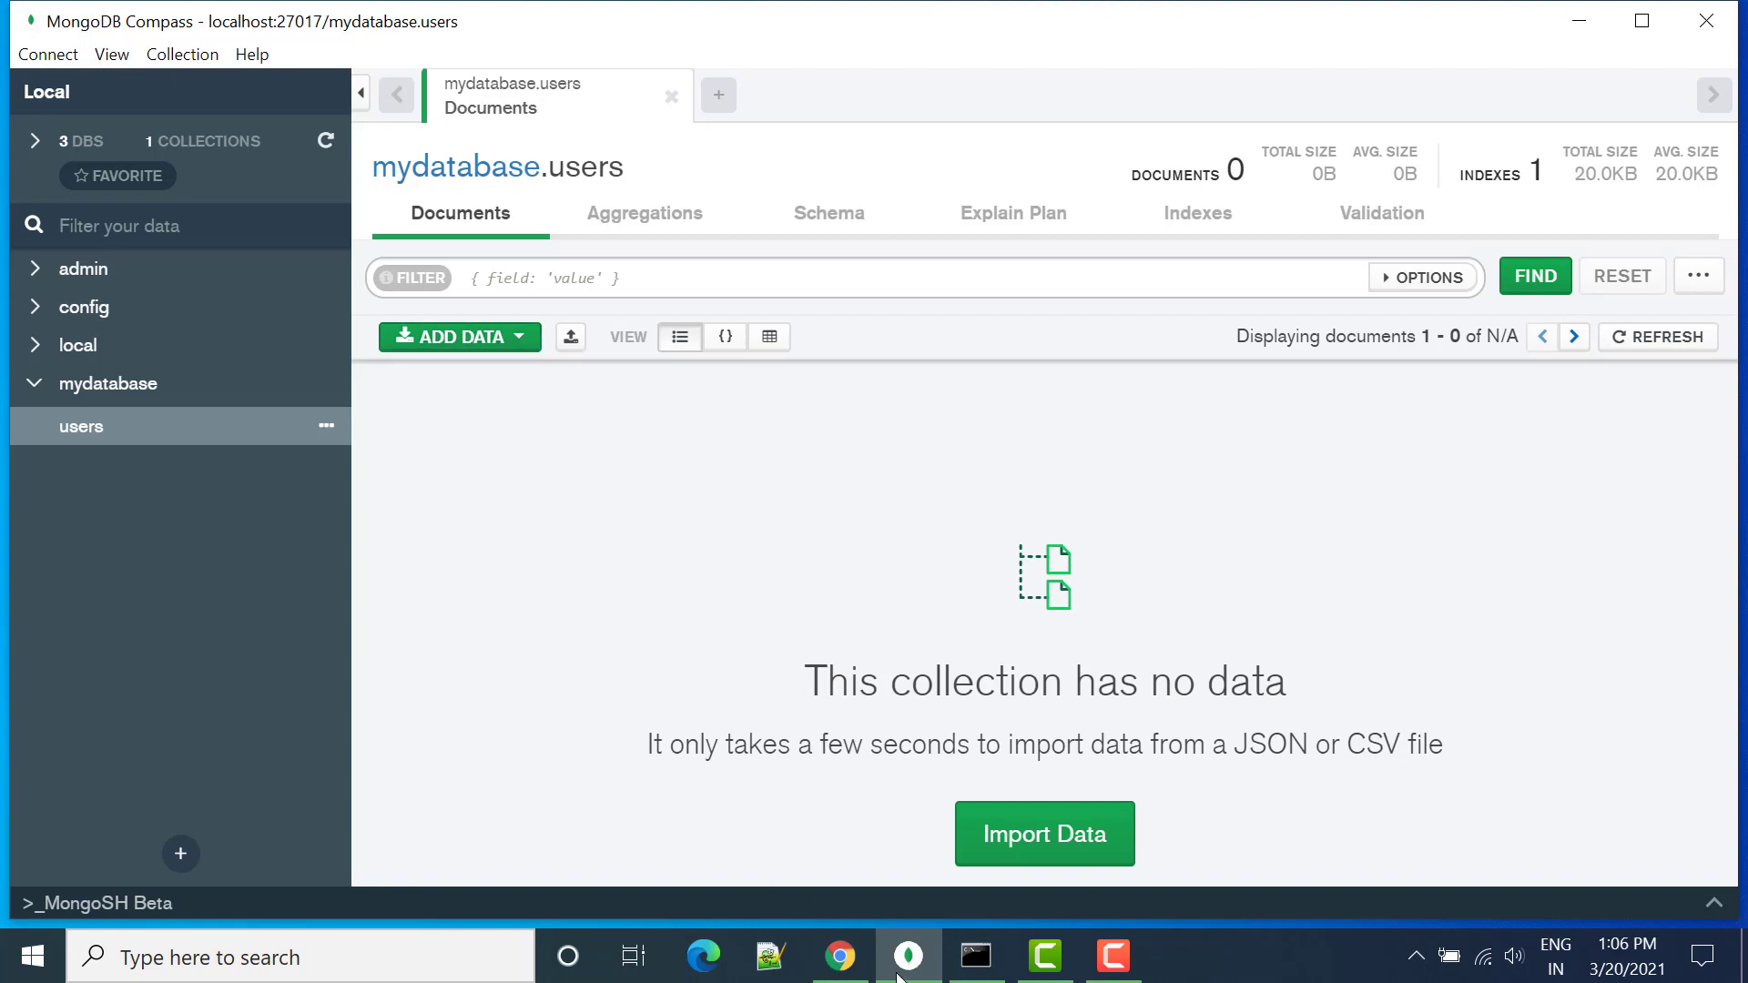
Step: Switch to Chrome, search Google for "dummy rest api" and open the JSONPlaceholder site
left_click(839, 956)
left_click(358, 70)
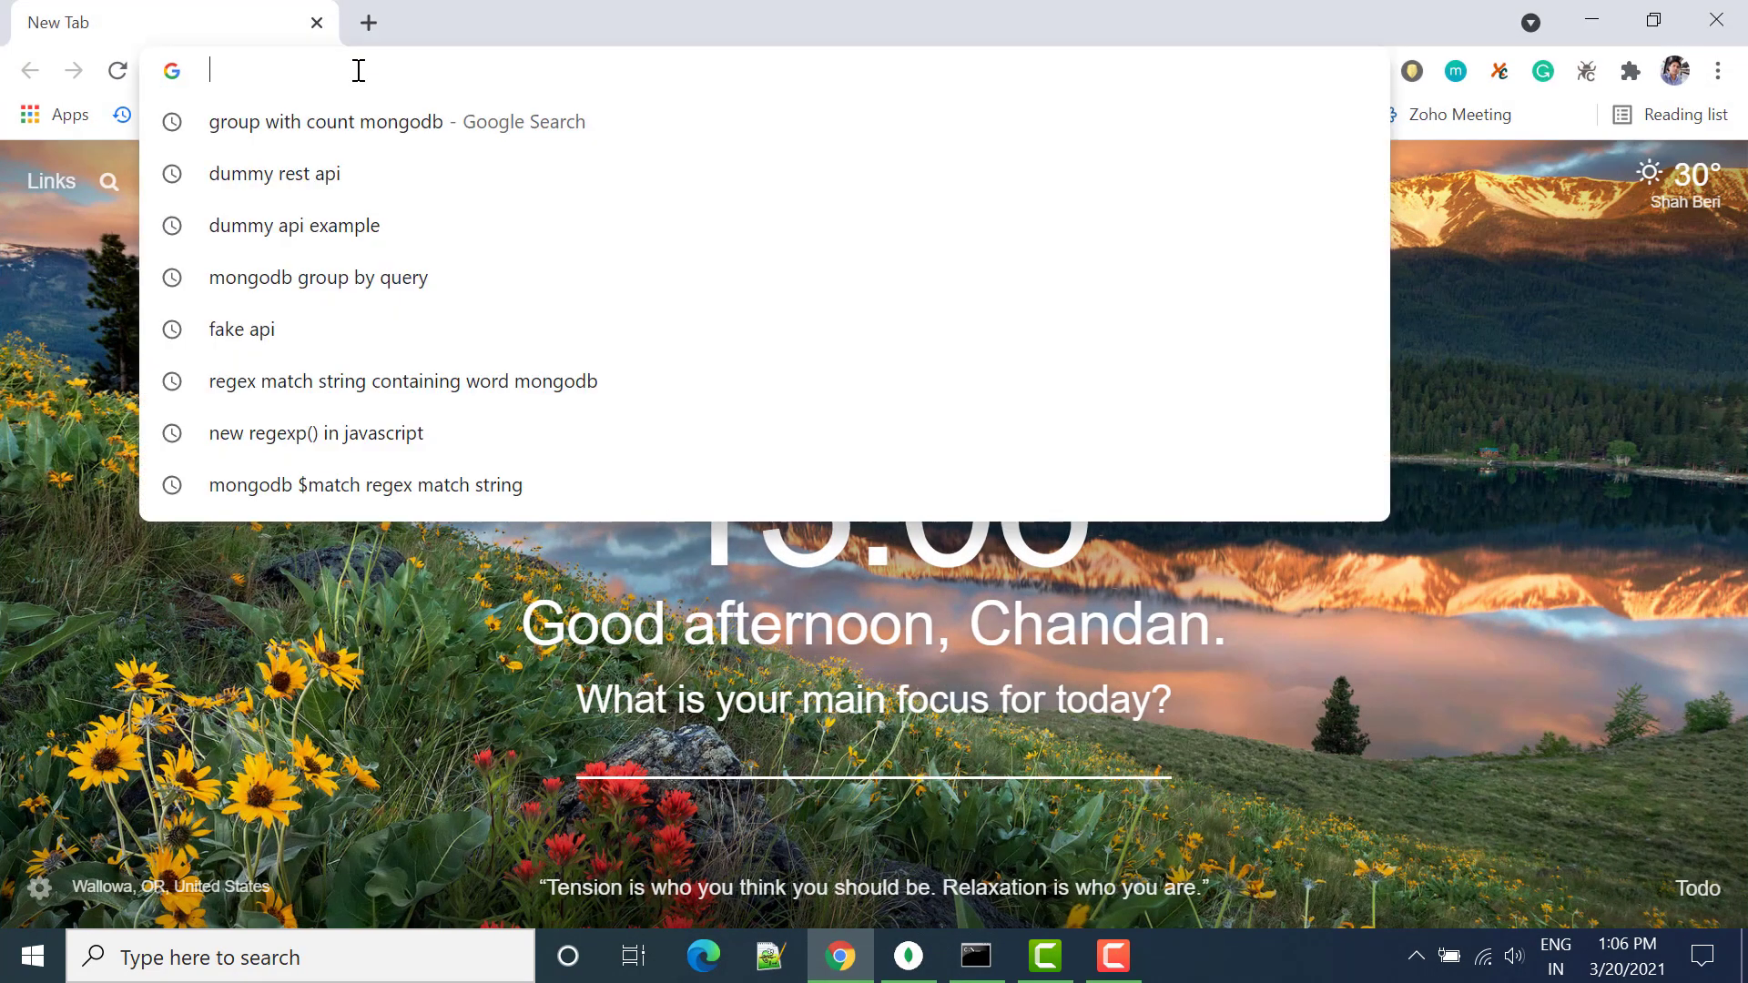
type("dum")
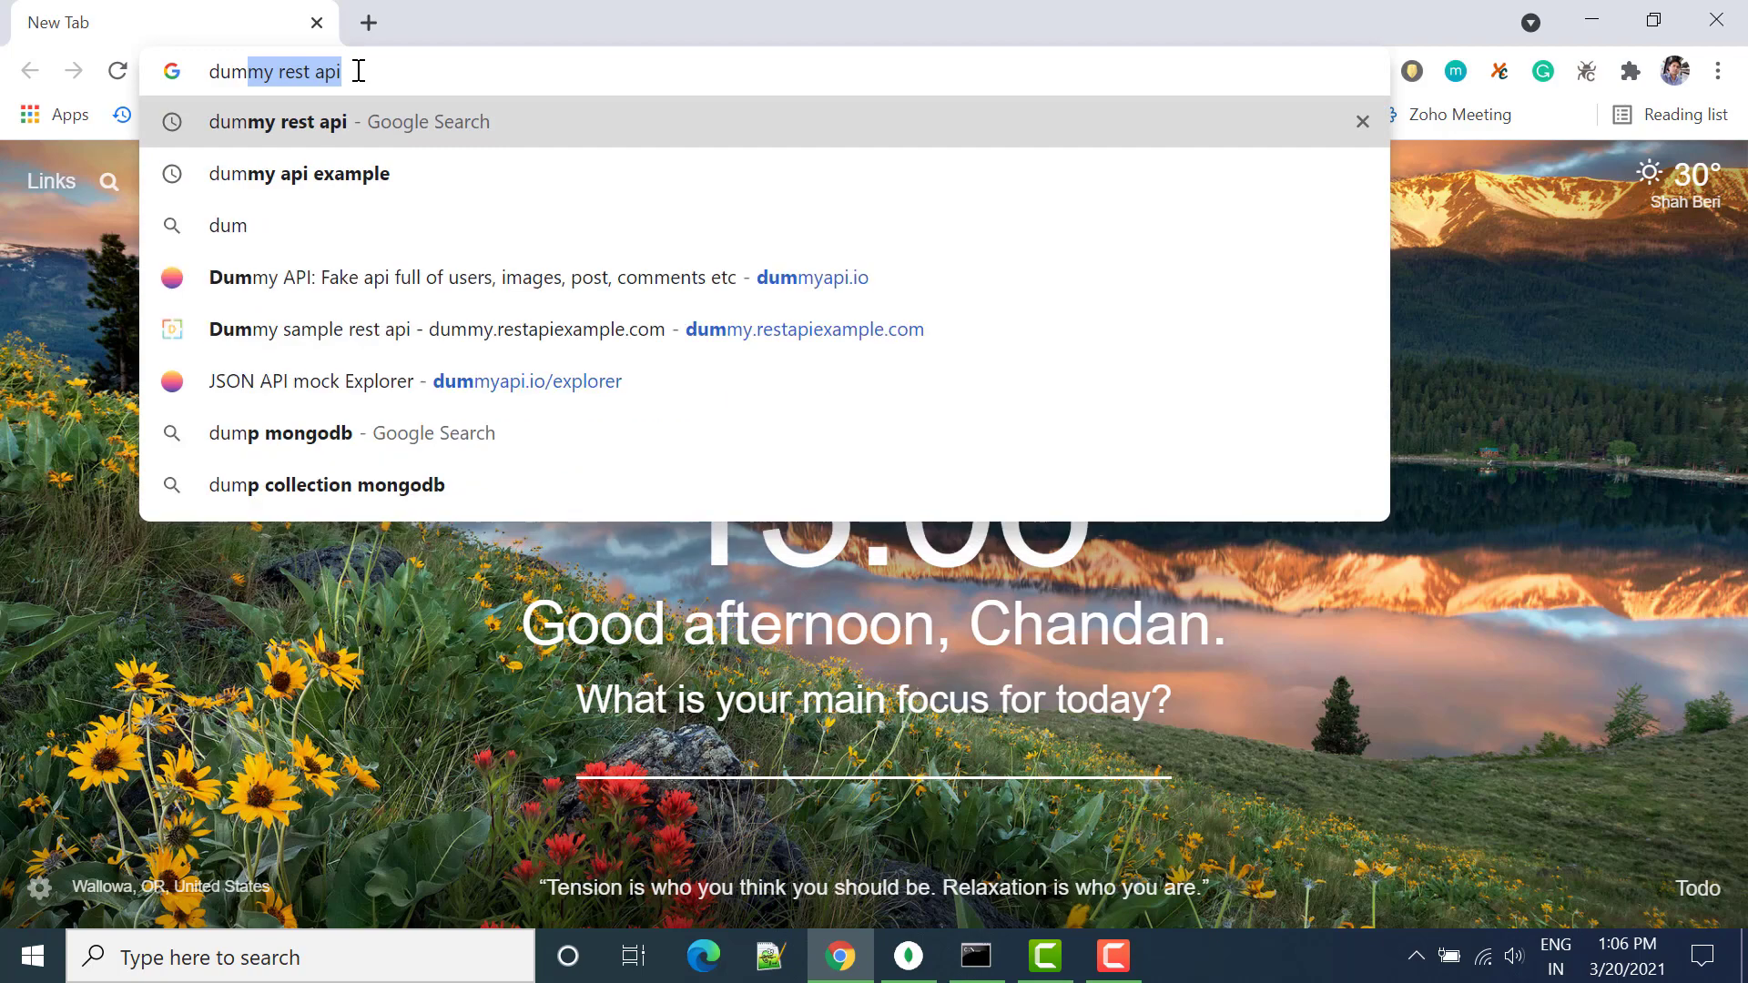
key("Return")
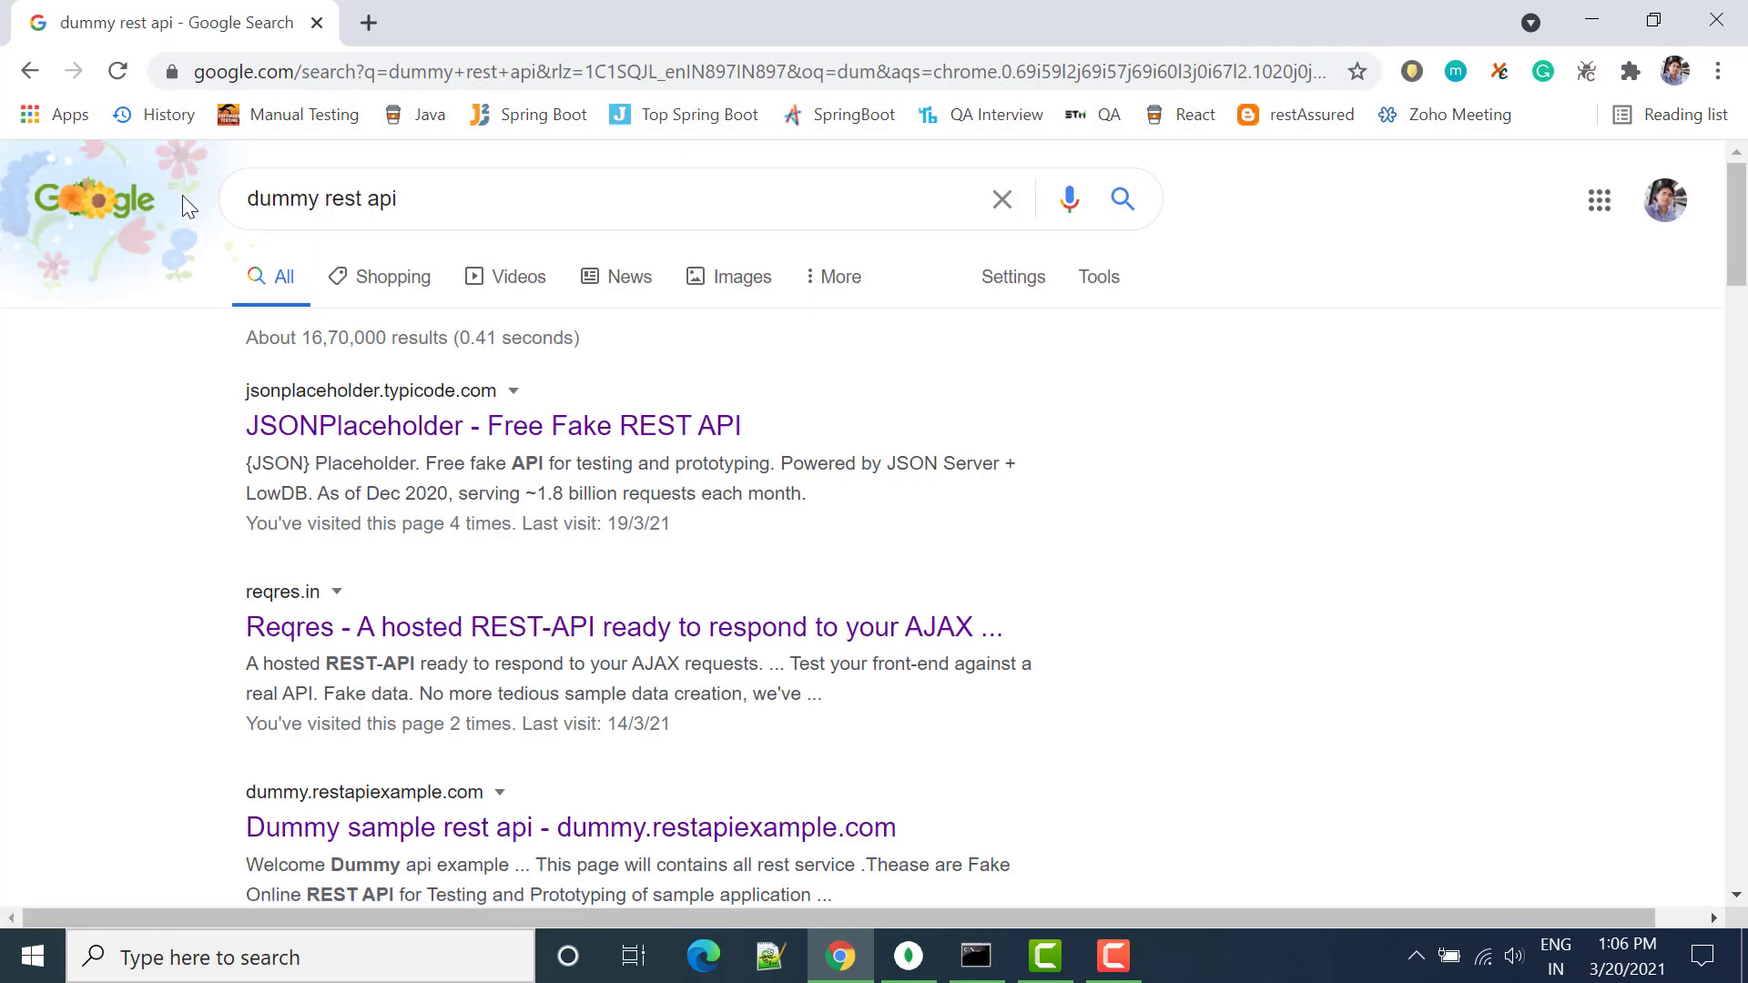
left_click(392, 435)
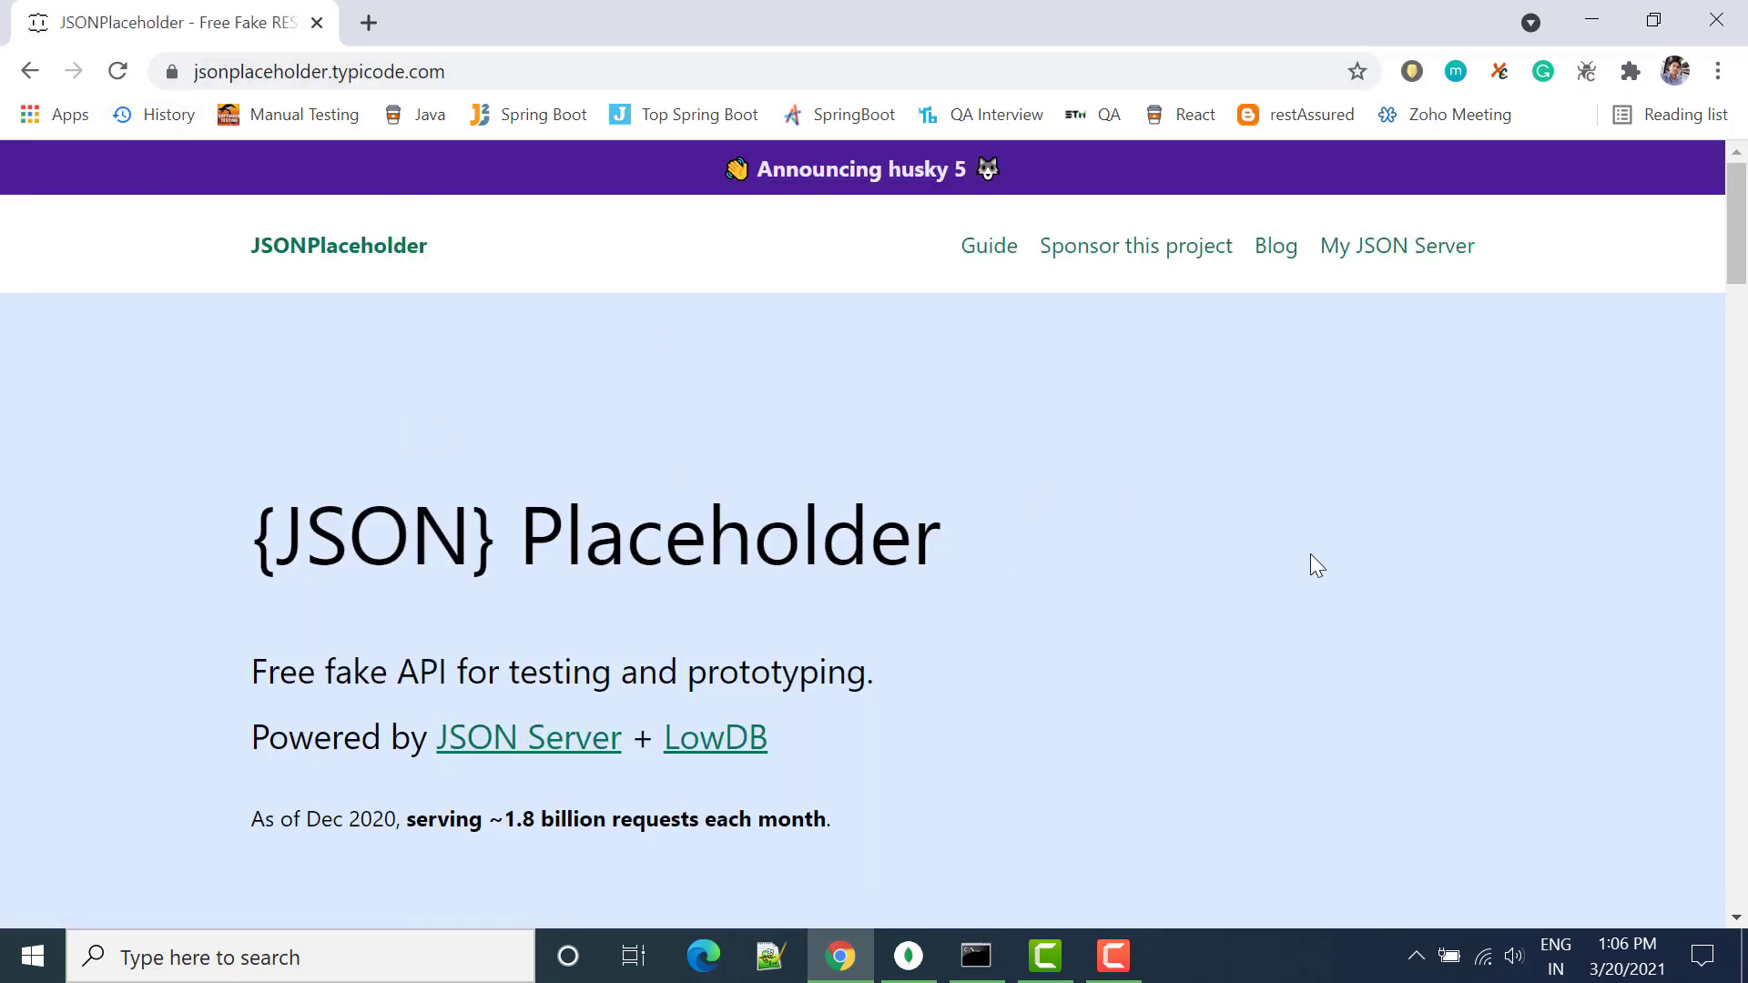
Step: Open JSONPlaceholder's /users resource and copy its entire JSON content
left_click_drag(1745, 309, 1745, 743)
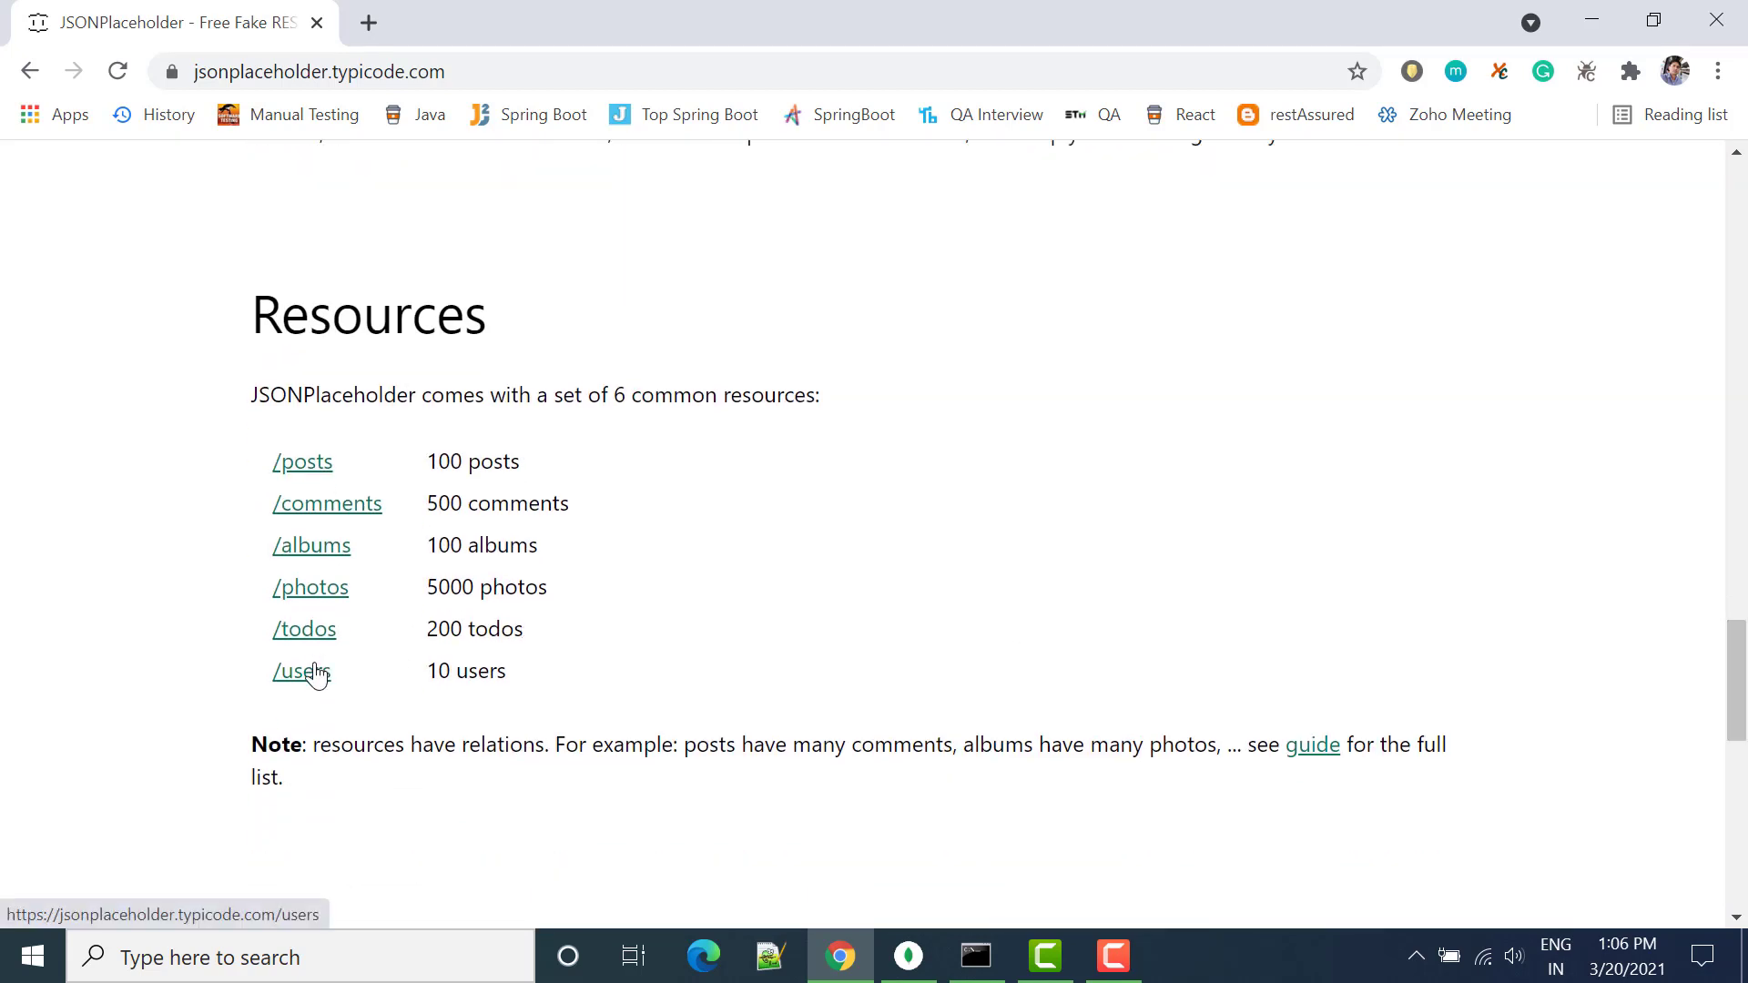
left_click(314, 675)
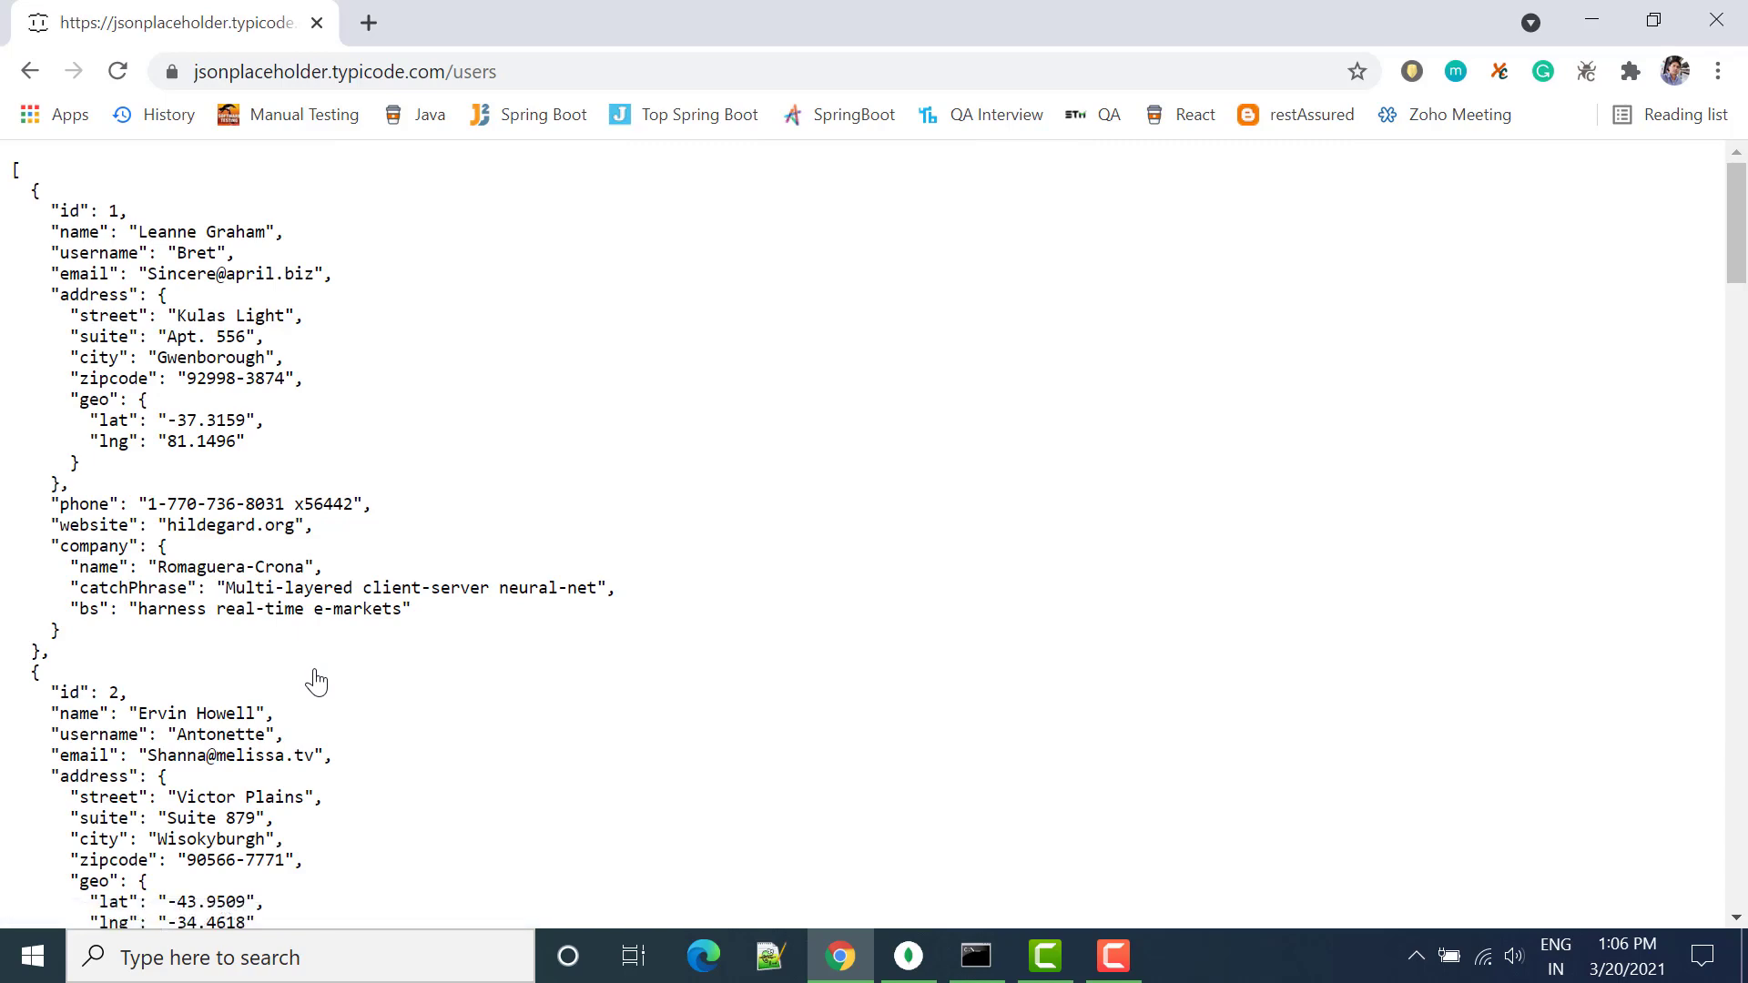
key("ctrl+a")
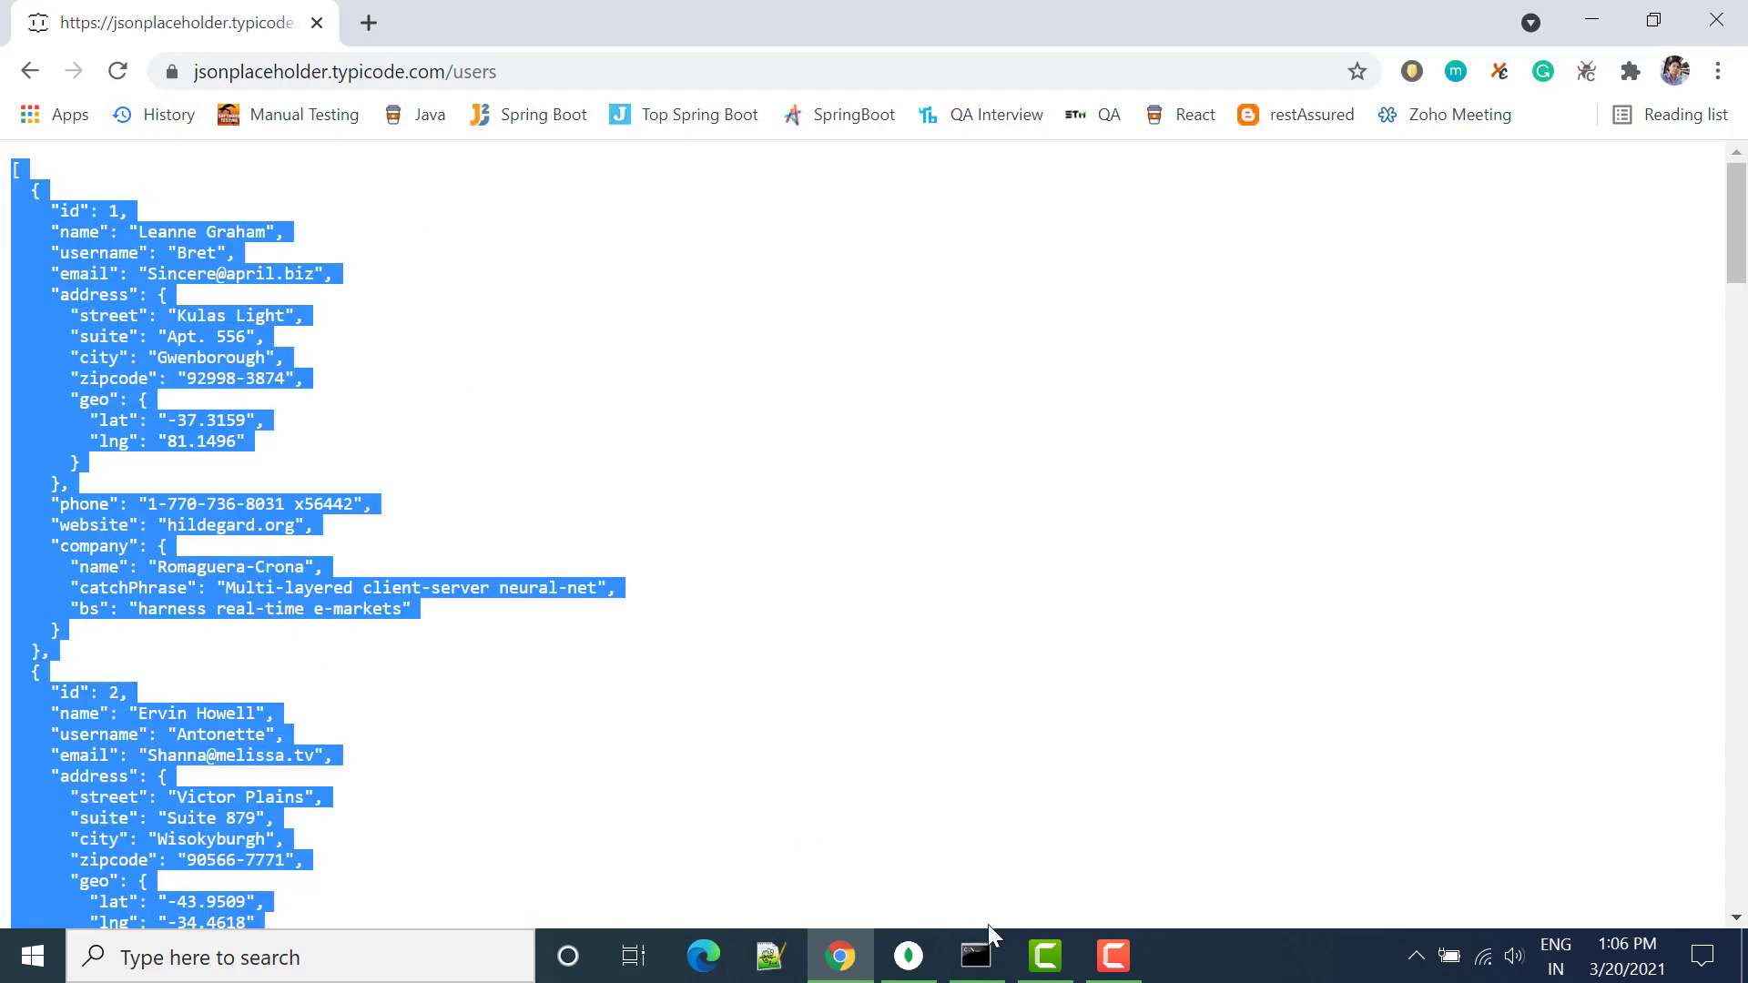
Step: Switch to MongoDB Compass and insert the copied JSON into the users collection, replacing the default document template
left_click(908, 955)
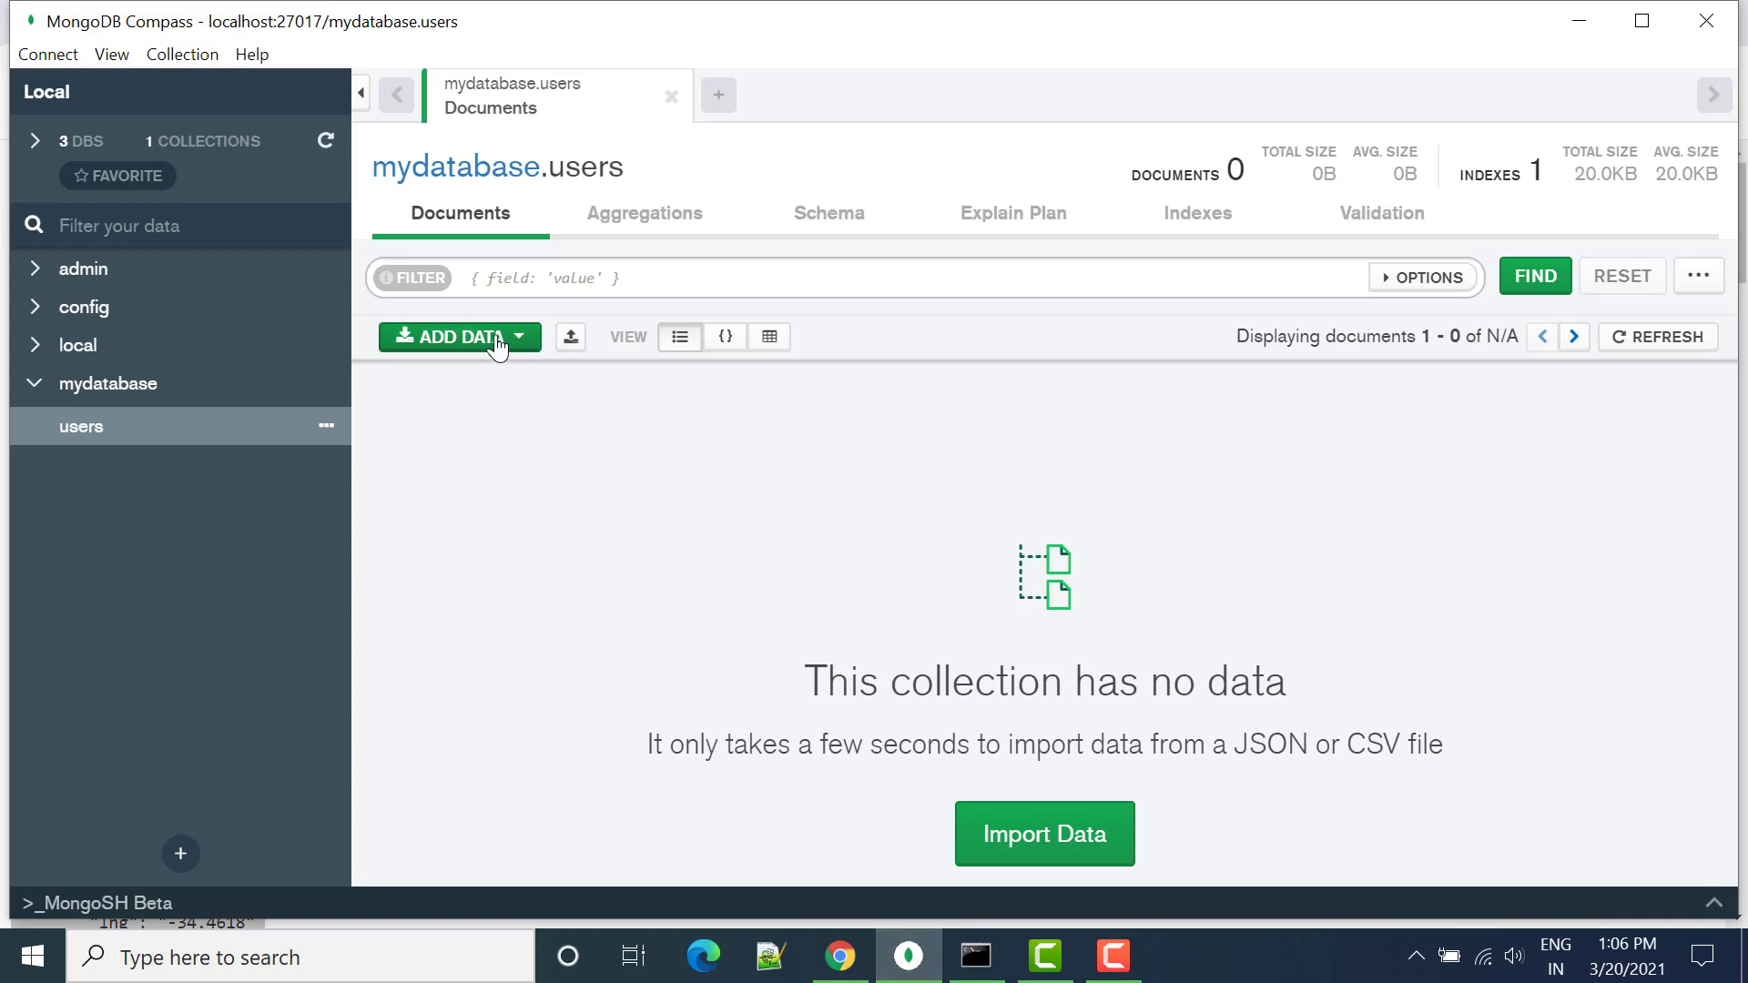
left_click(498, 339)
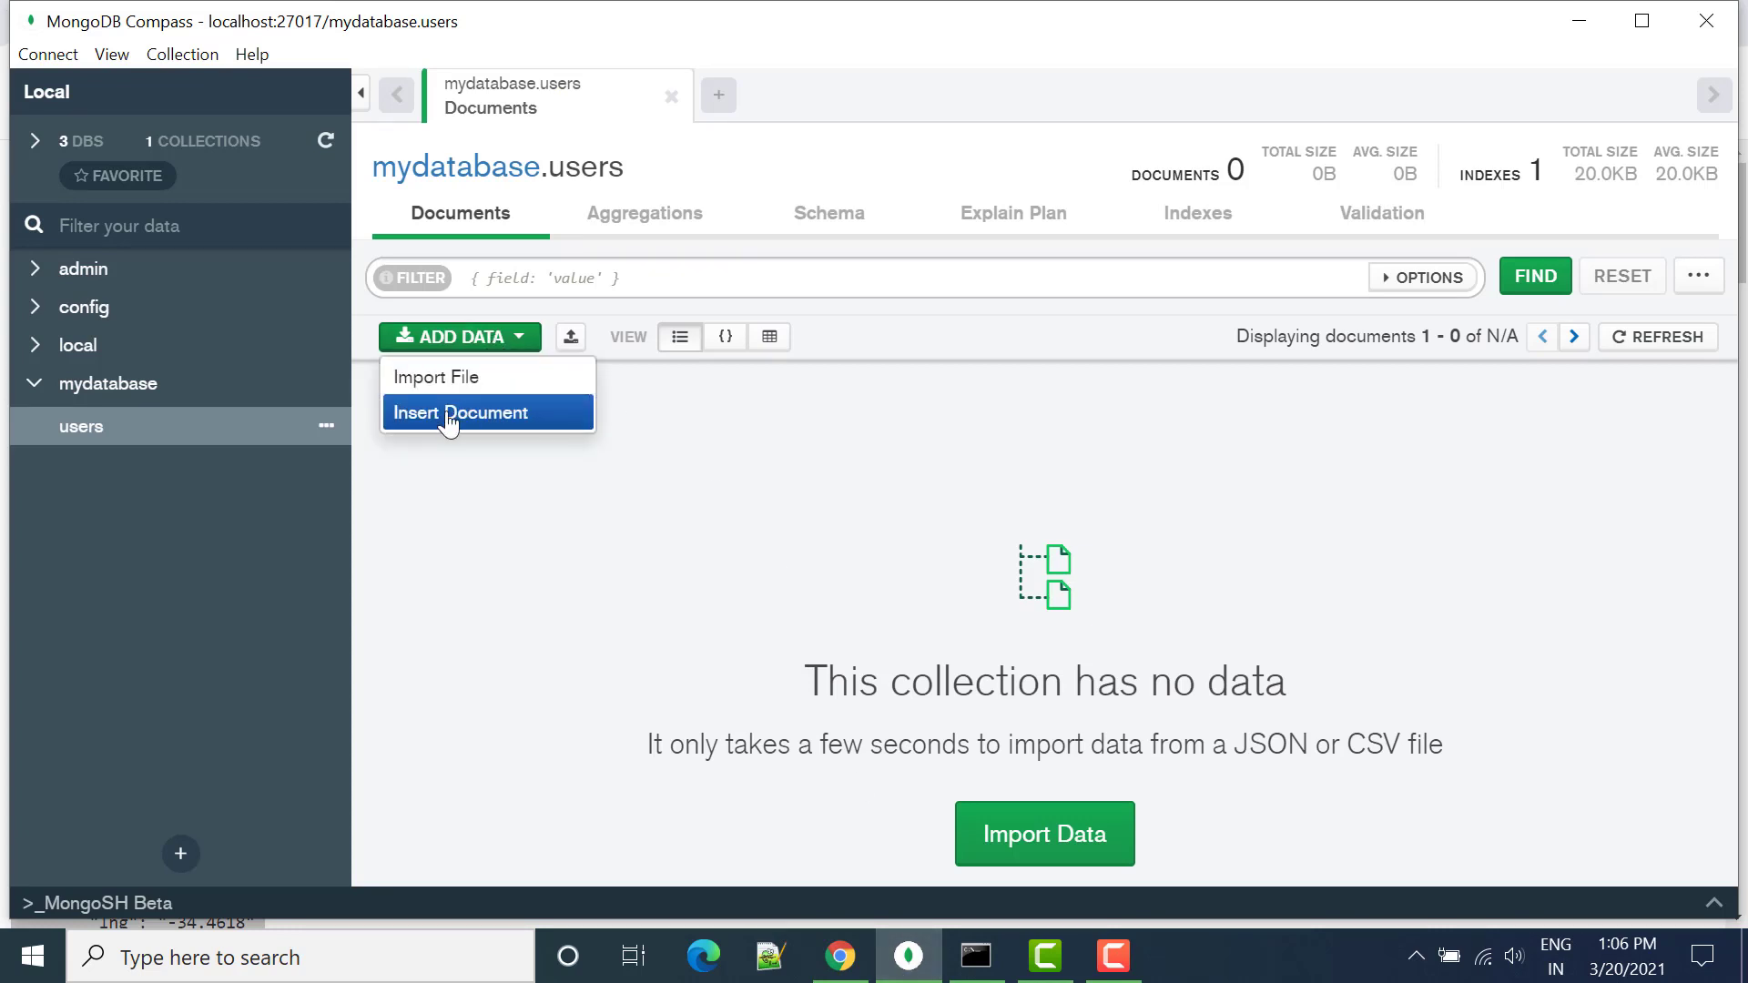
left_click(453, 420)
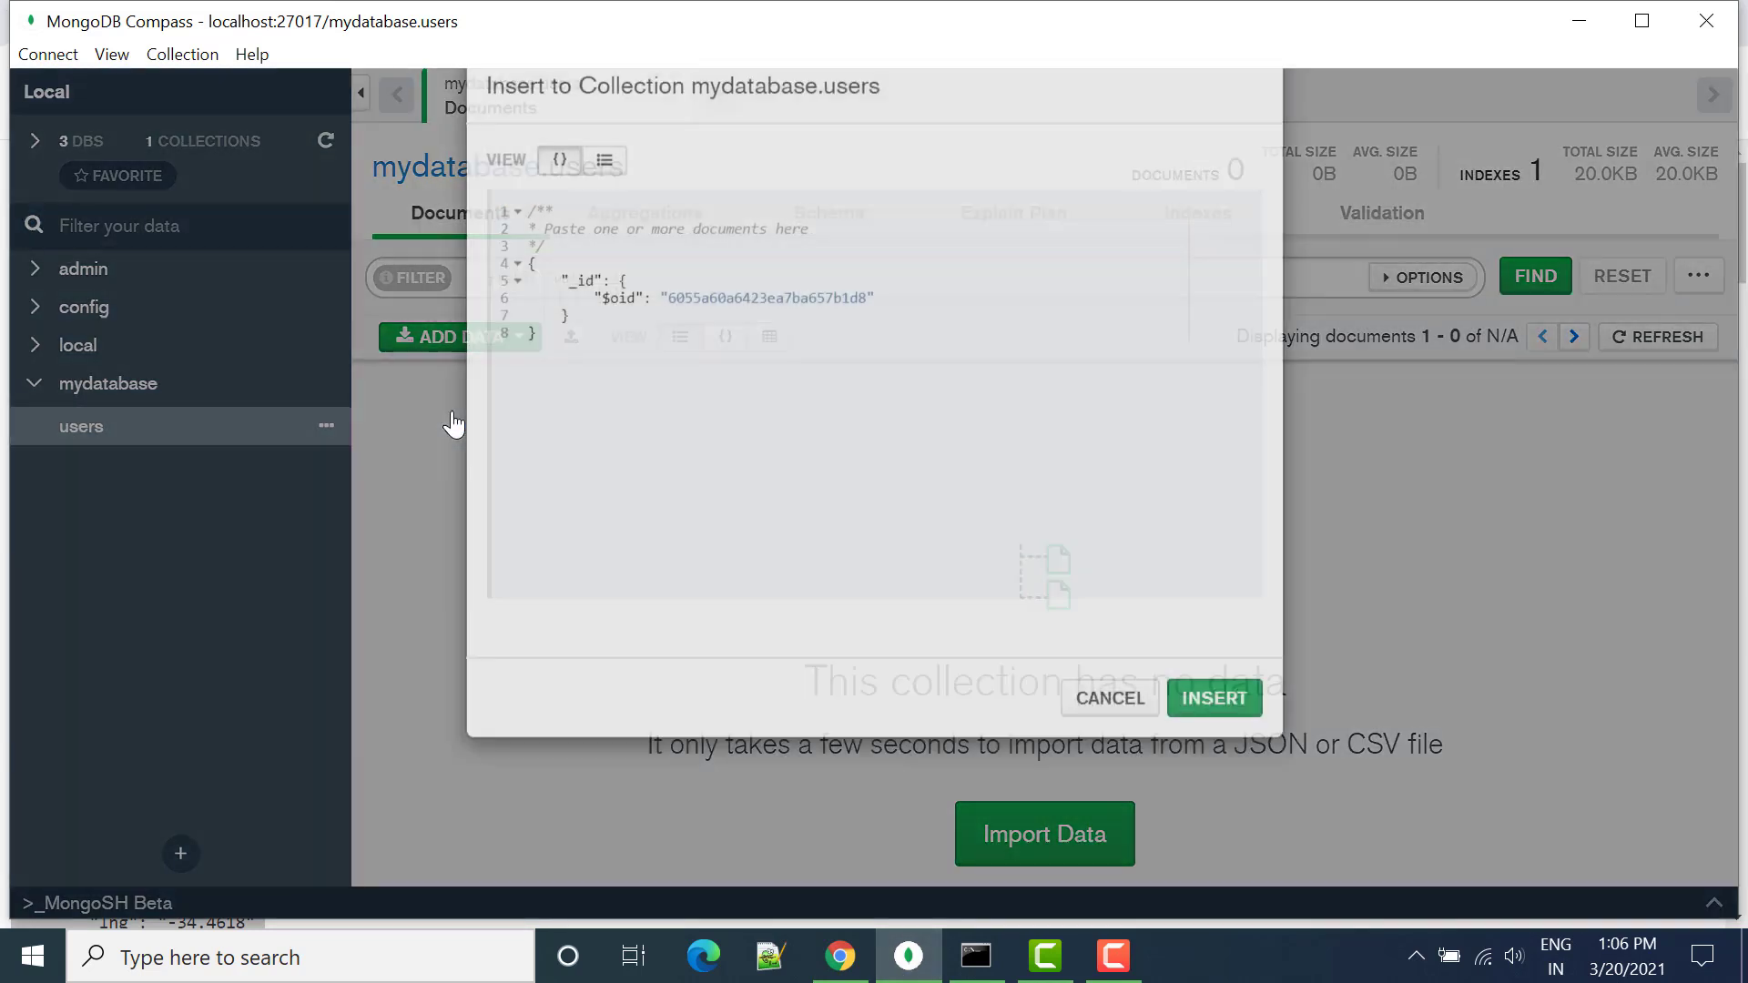
key("ctrl+a")
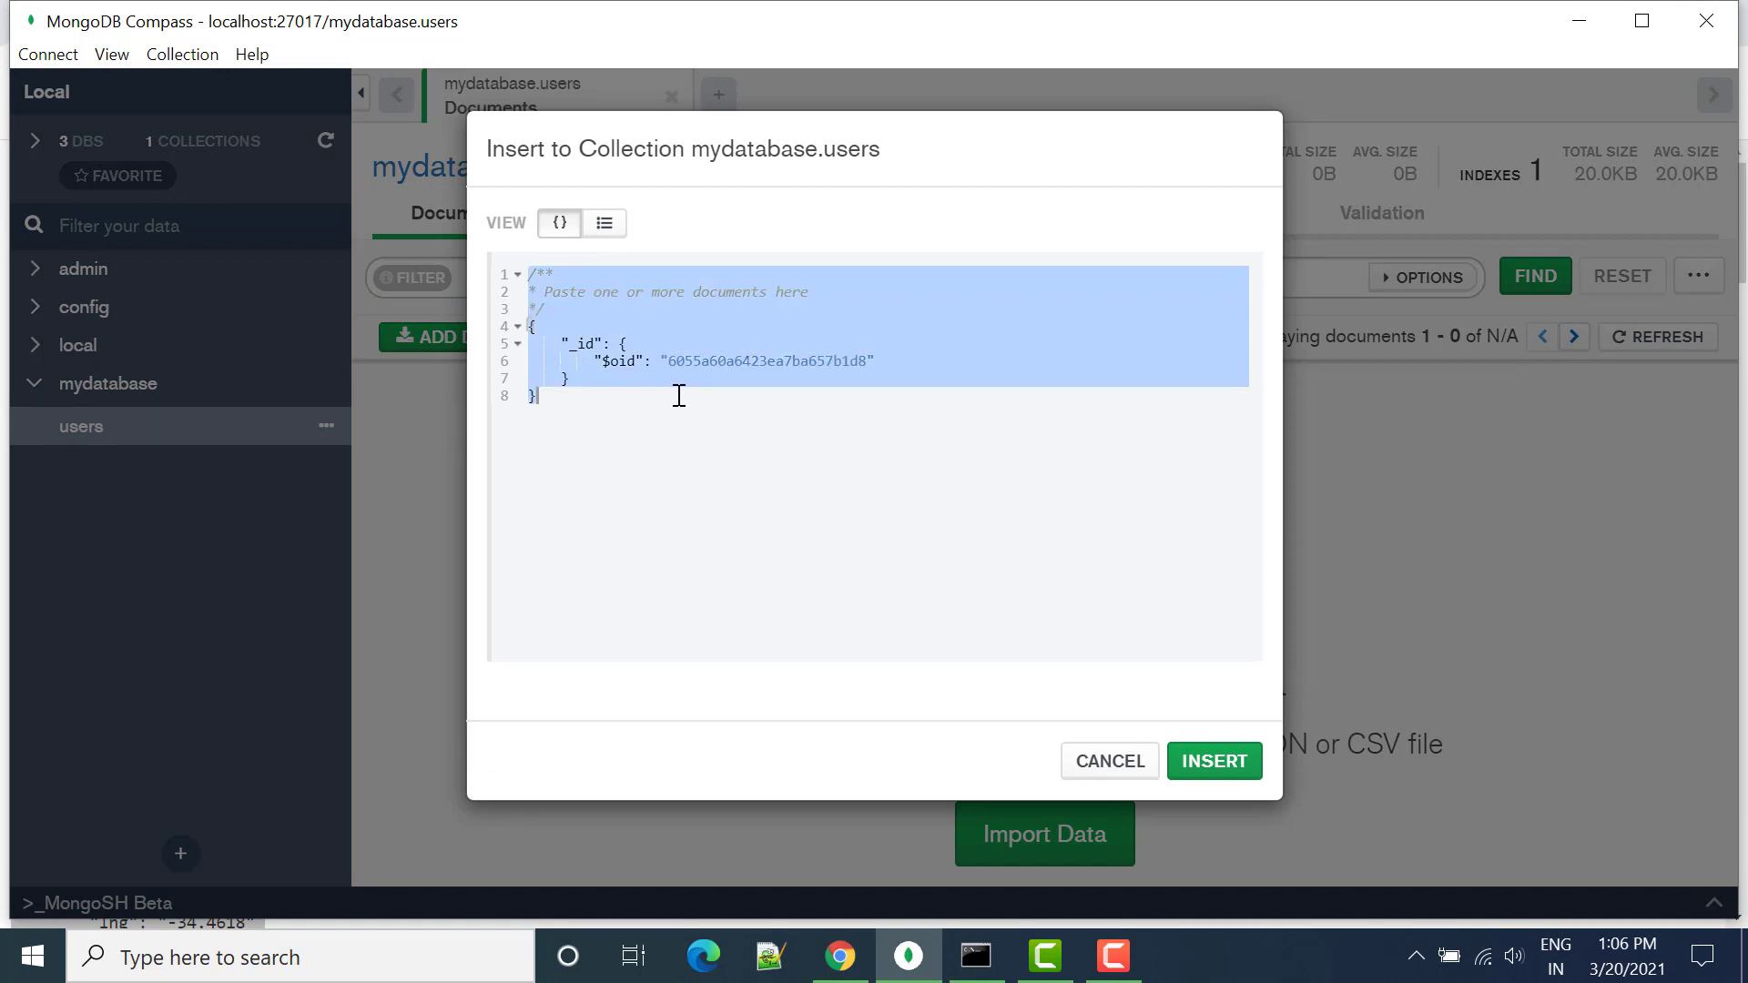
key("BackSpace")
key("ctrl+v")
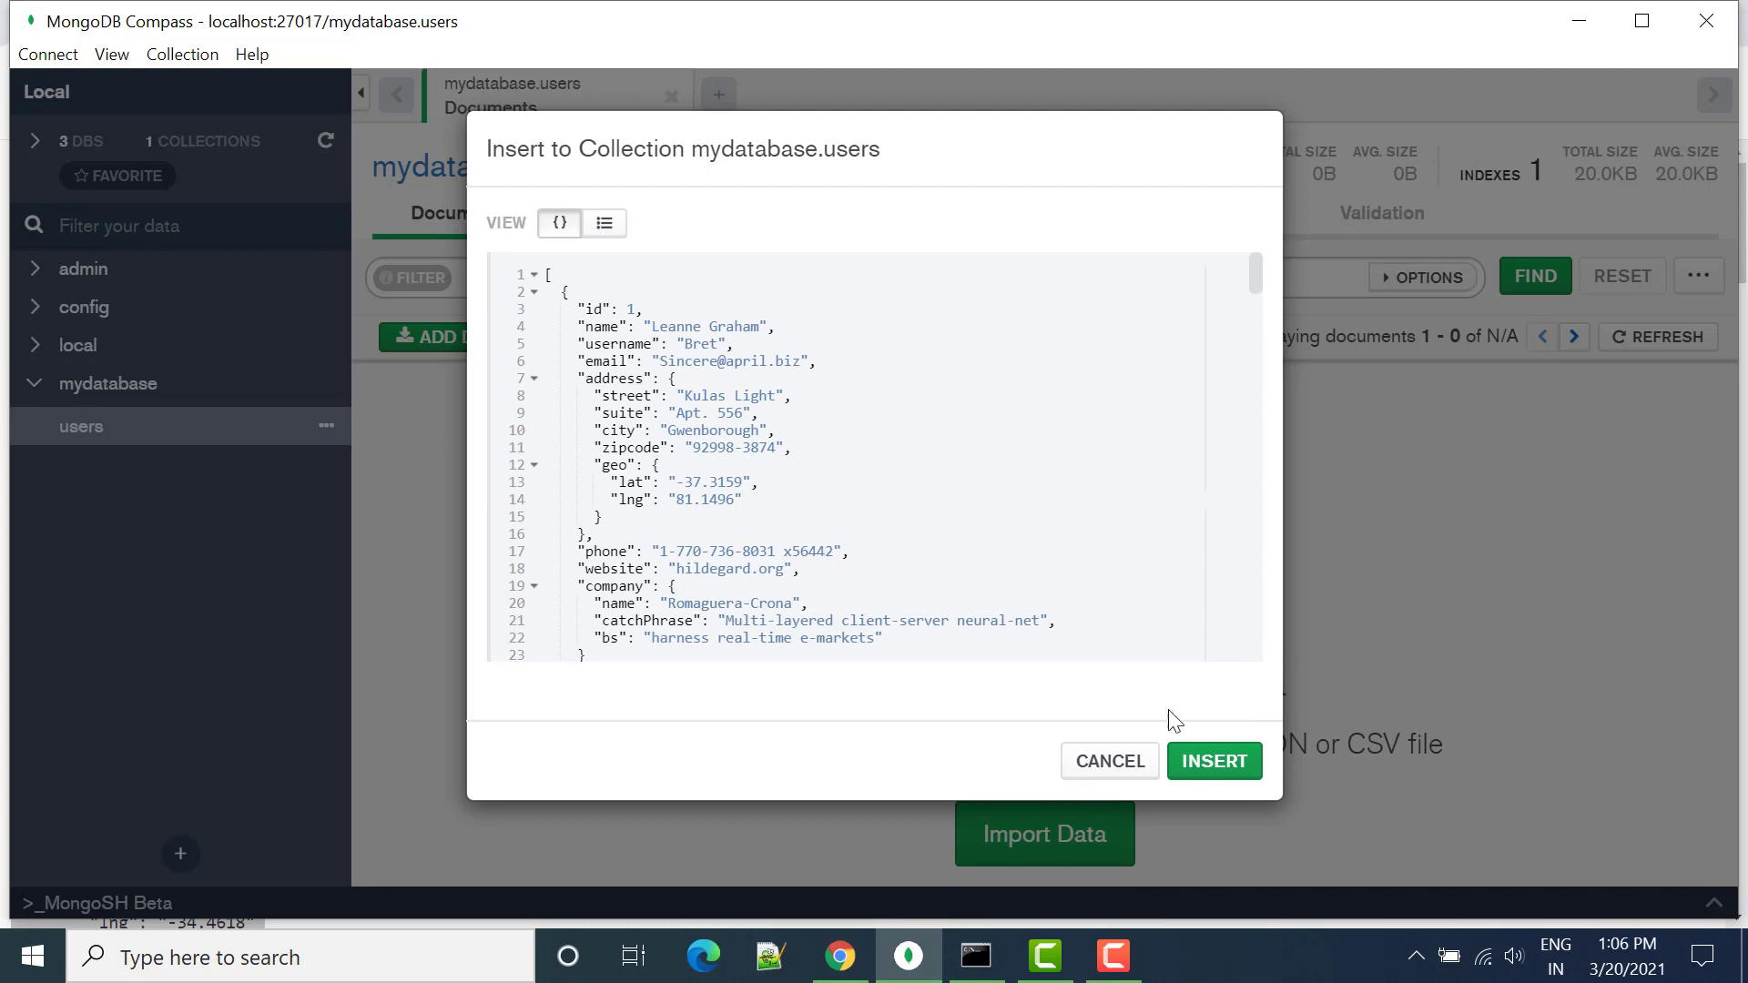
left_click(1227, 769)
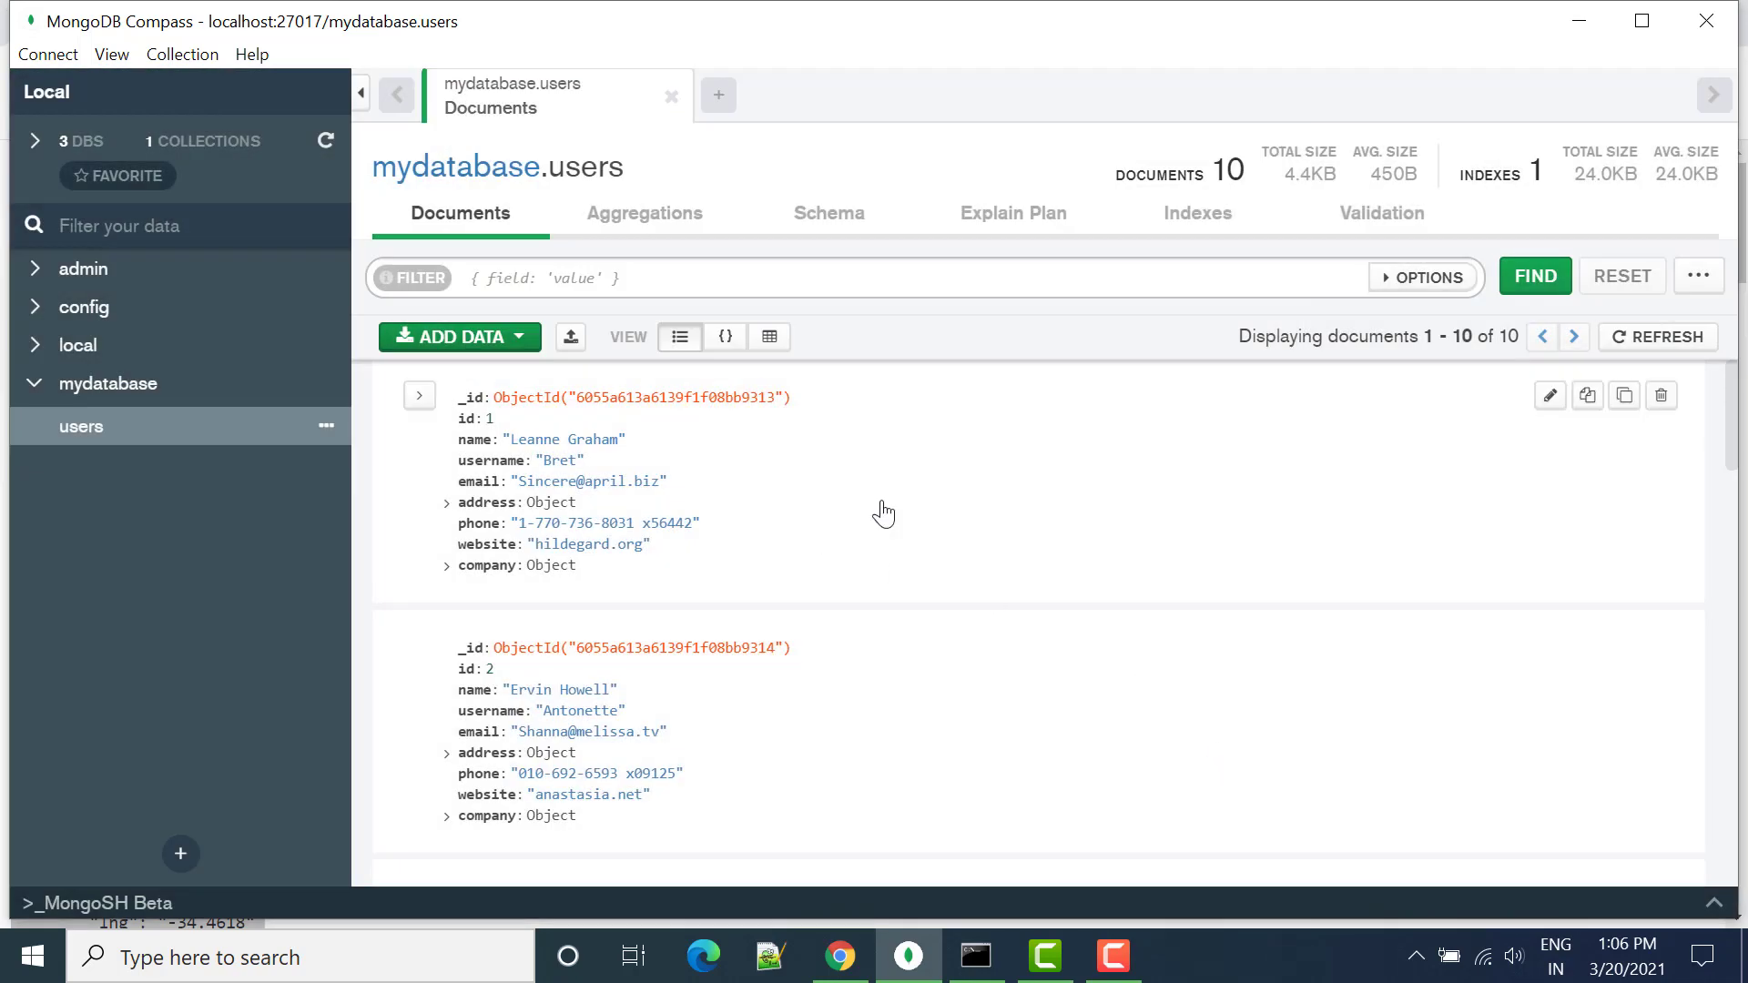
Step: Look through all the documents inserted into the users collection
mouse_move(1737, 454)
left_mouse_down()
mouse_move(1744, 869)
mouse_move(1741, 428)
left_mouse_up()
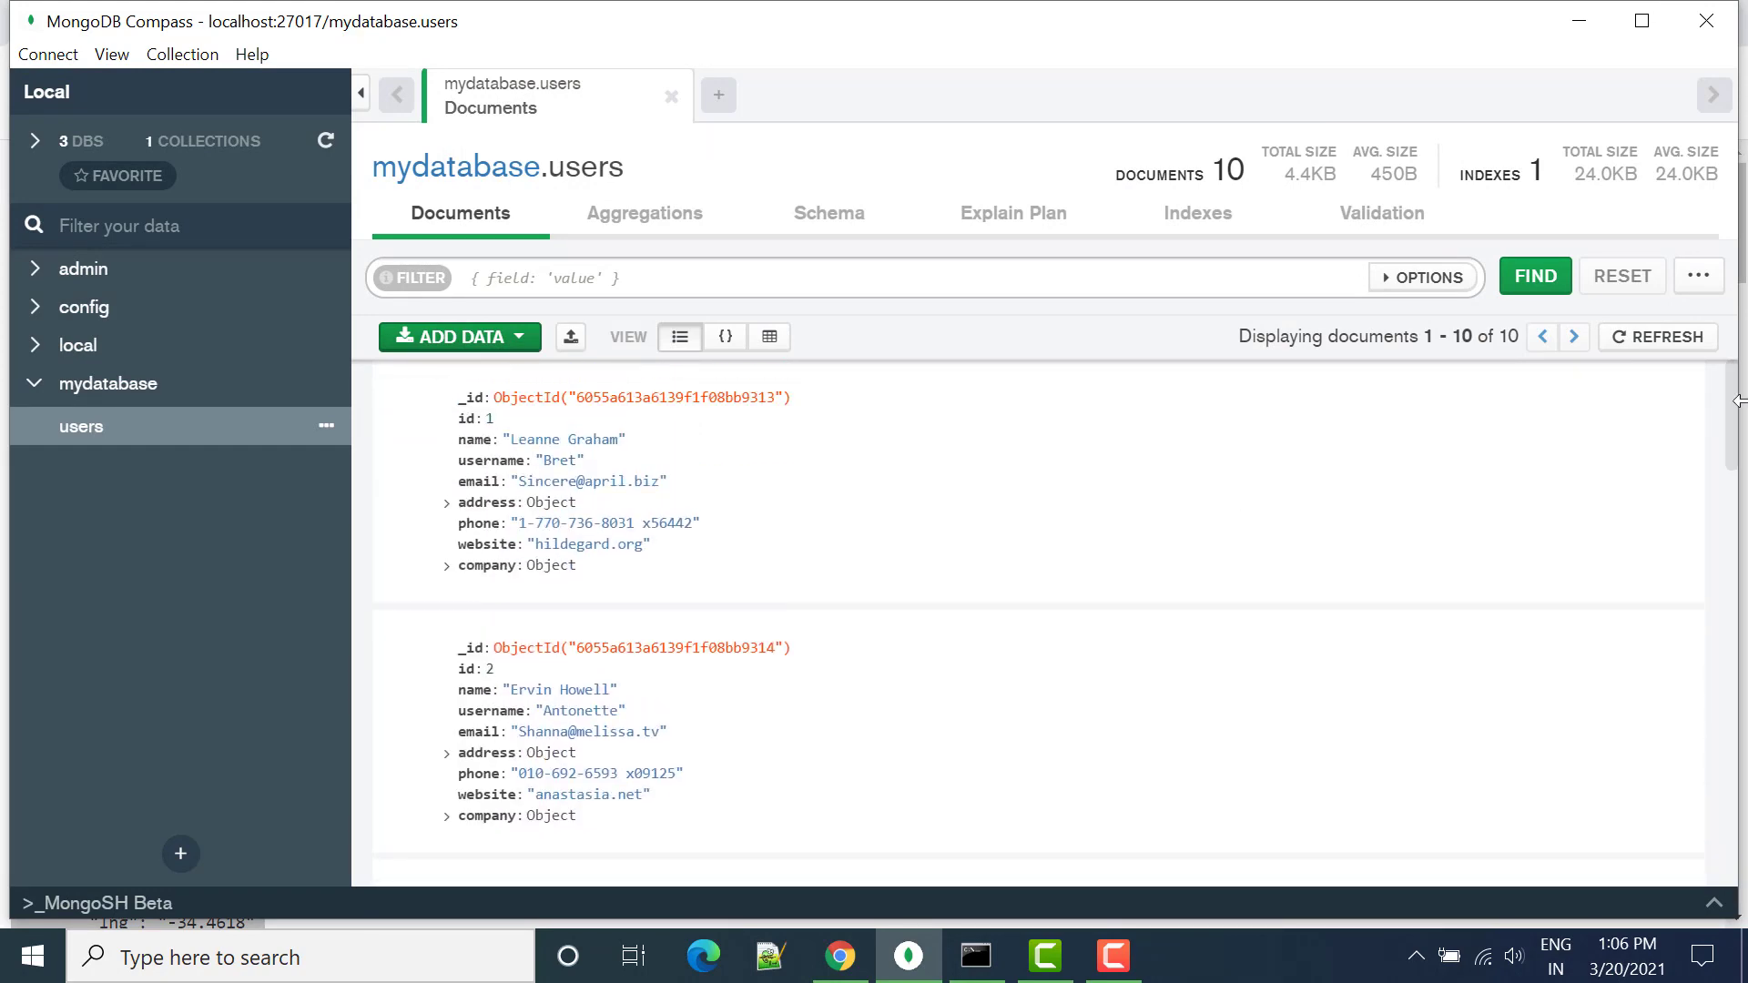
scroll(1726, 428, "down", 15)
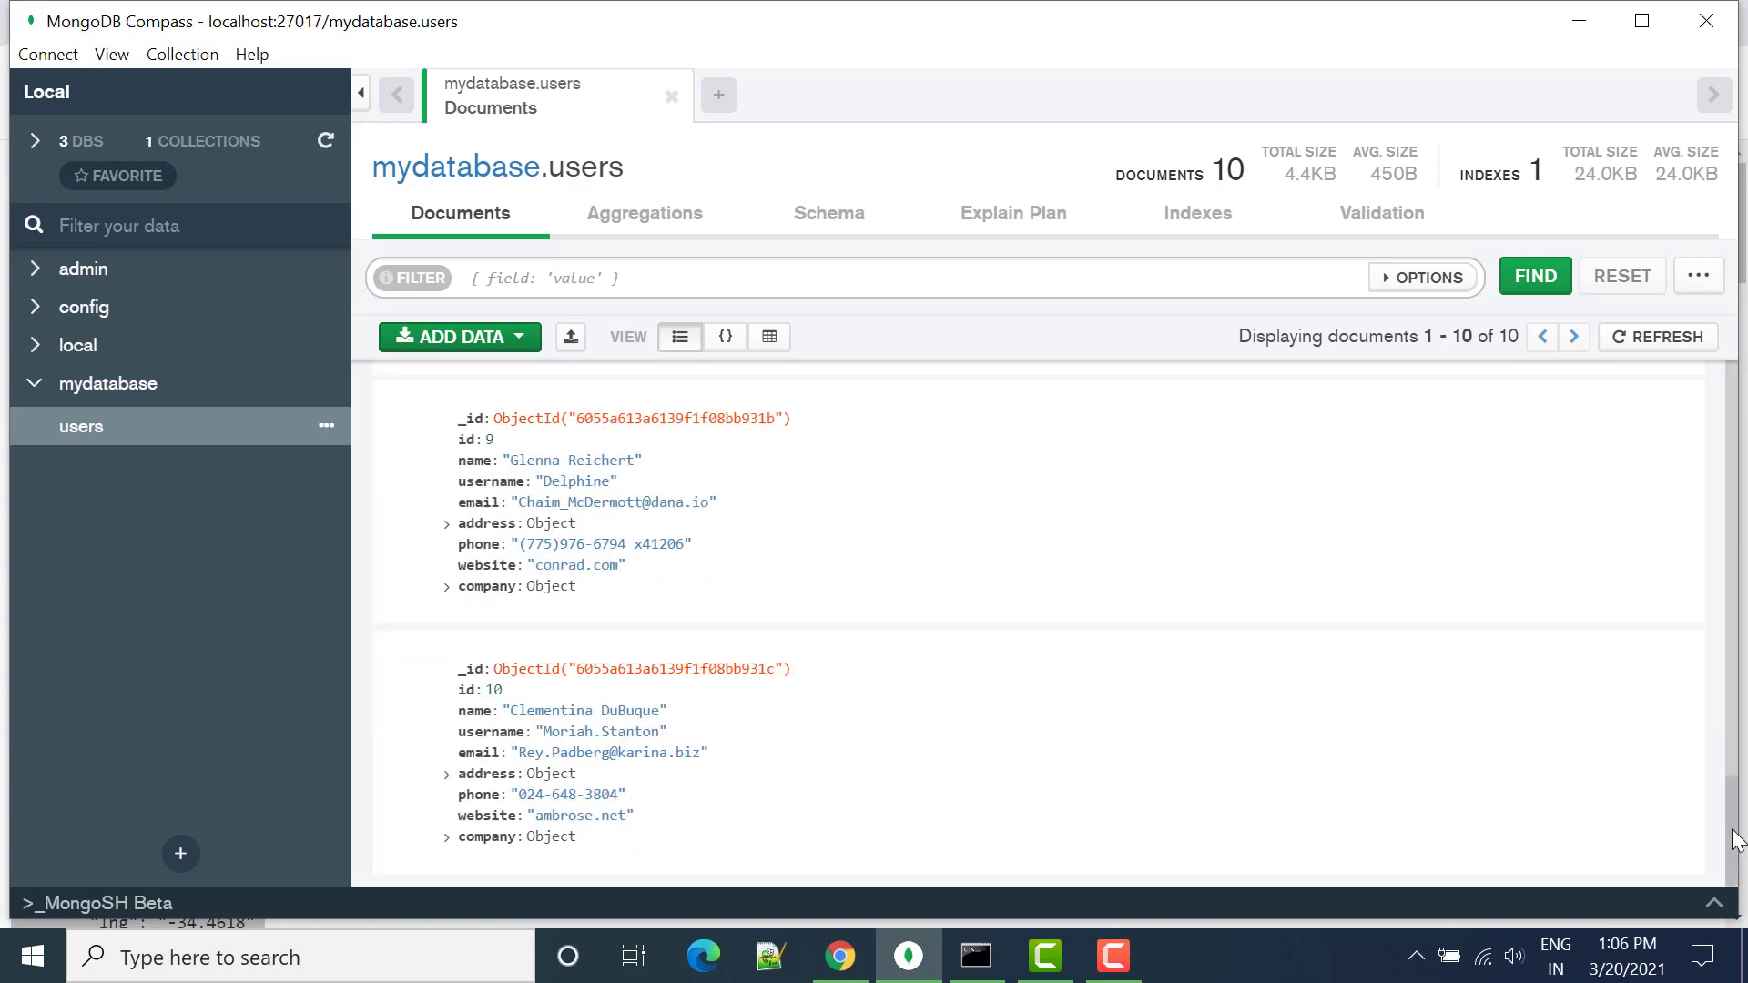
scroll(1724, 460, "up", 8)
scroll(1726, 464, "up", 7)
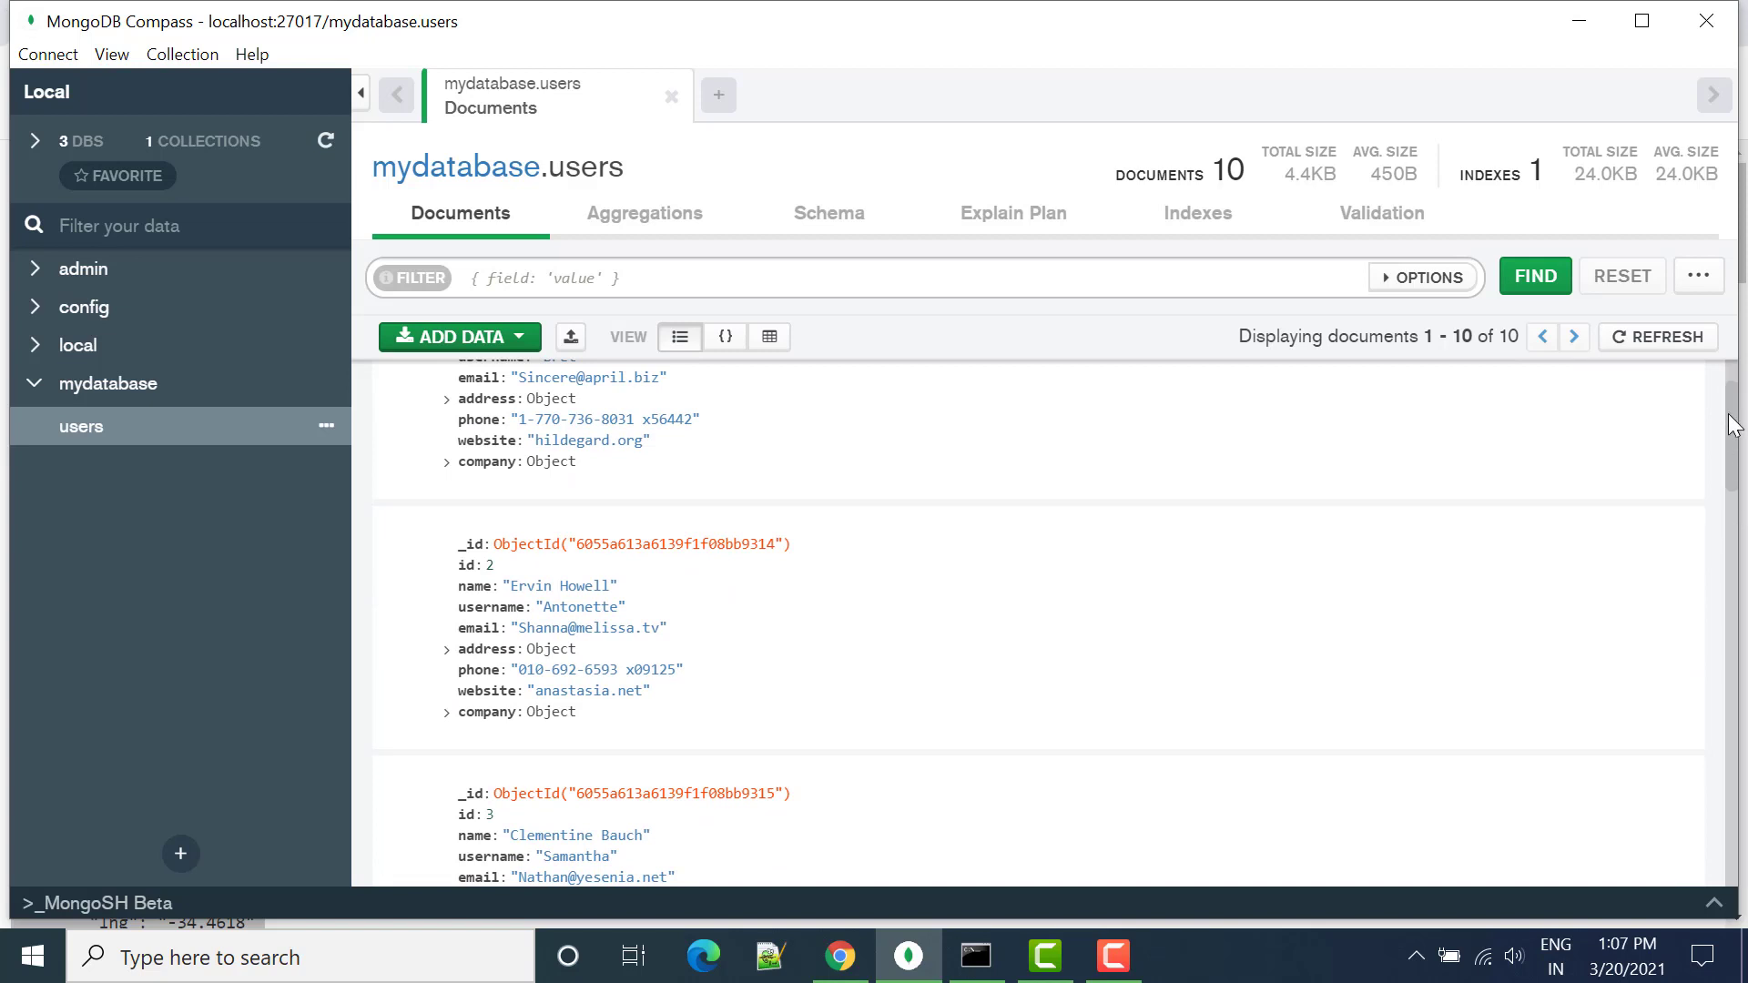
scroll(1729, 426, "up", 1)
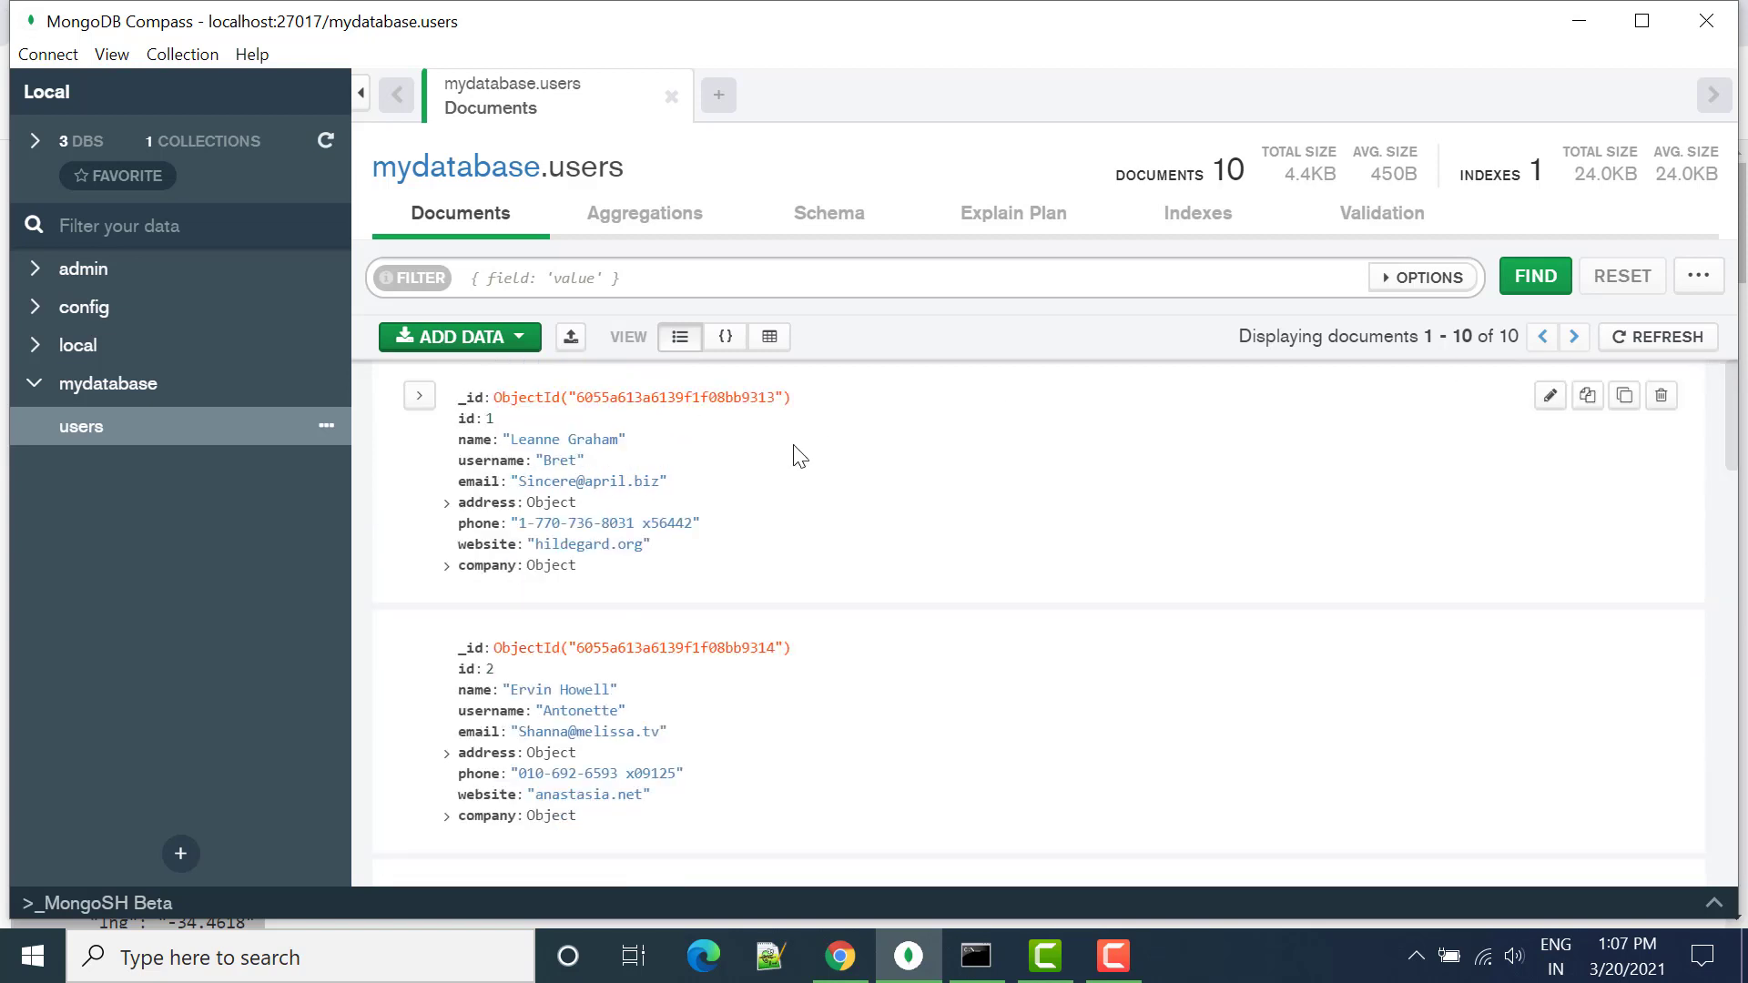
Step: Open the aggregation pipeline builder for the users collection and refresh its document preview
left_click(650, 226)
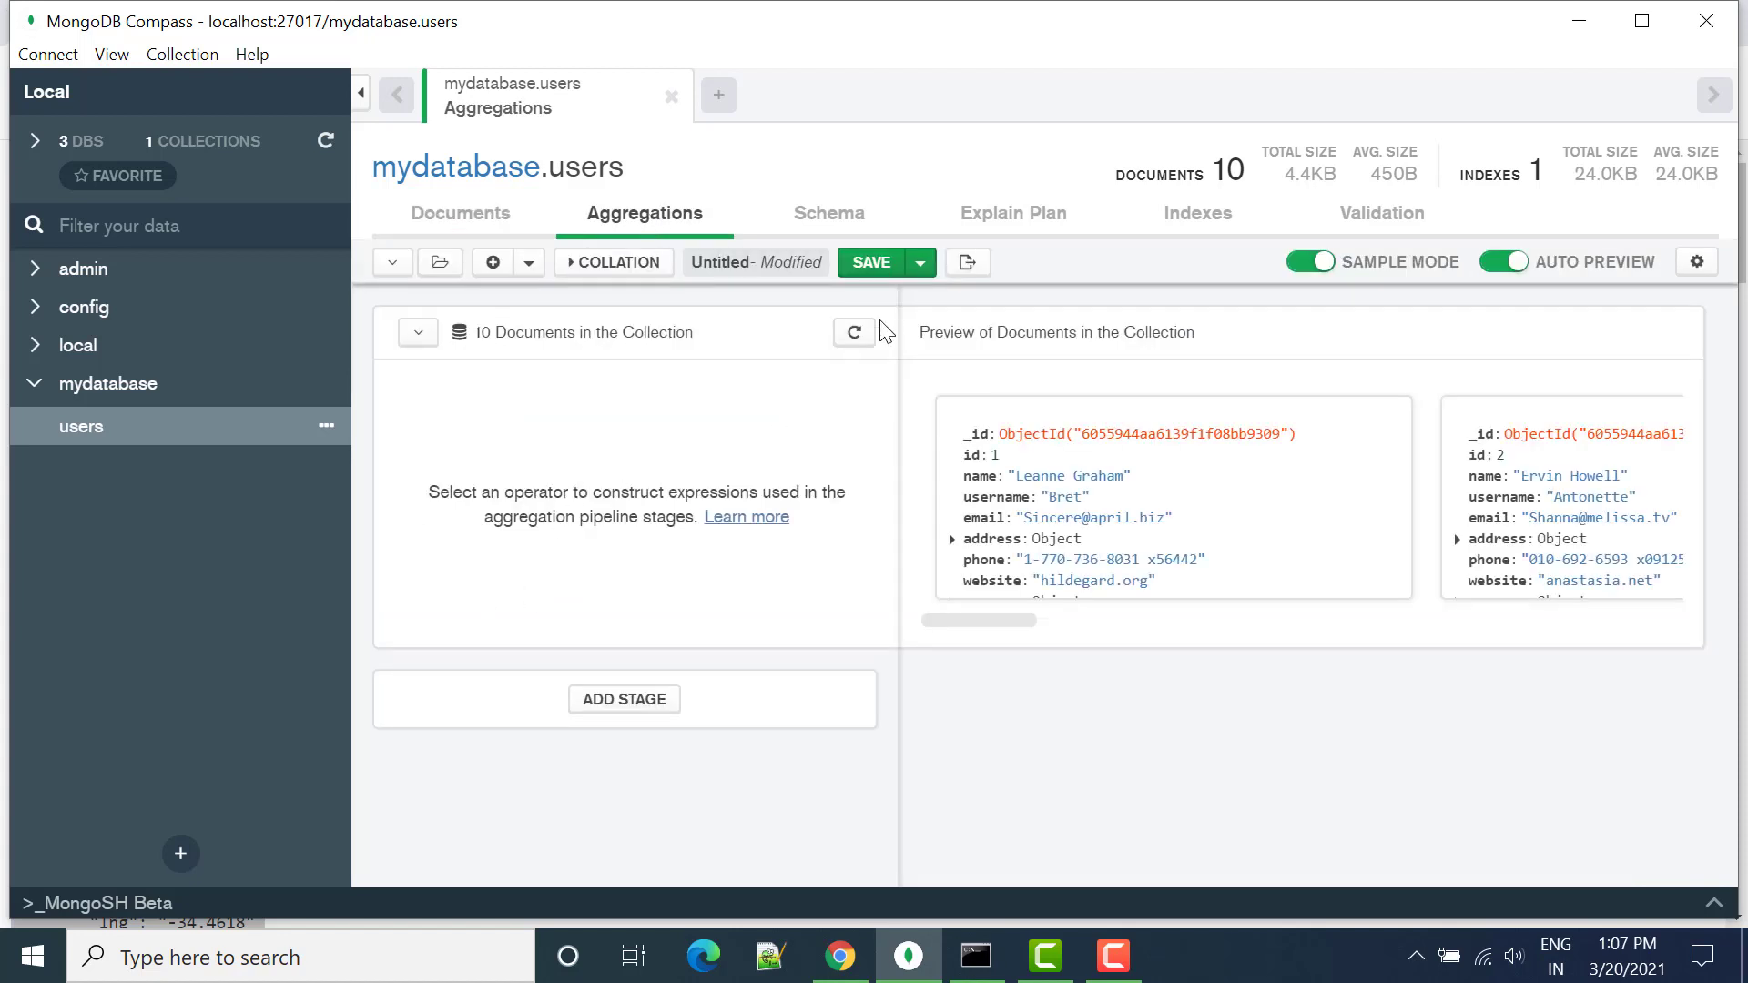
left_click(856, 333)
double_click(675, 335)
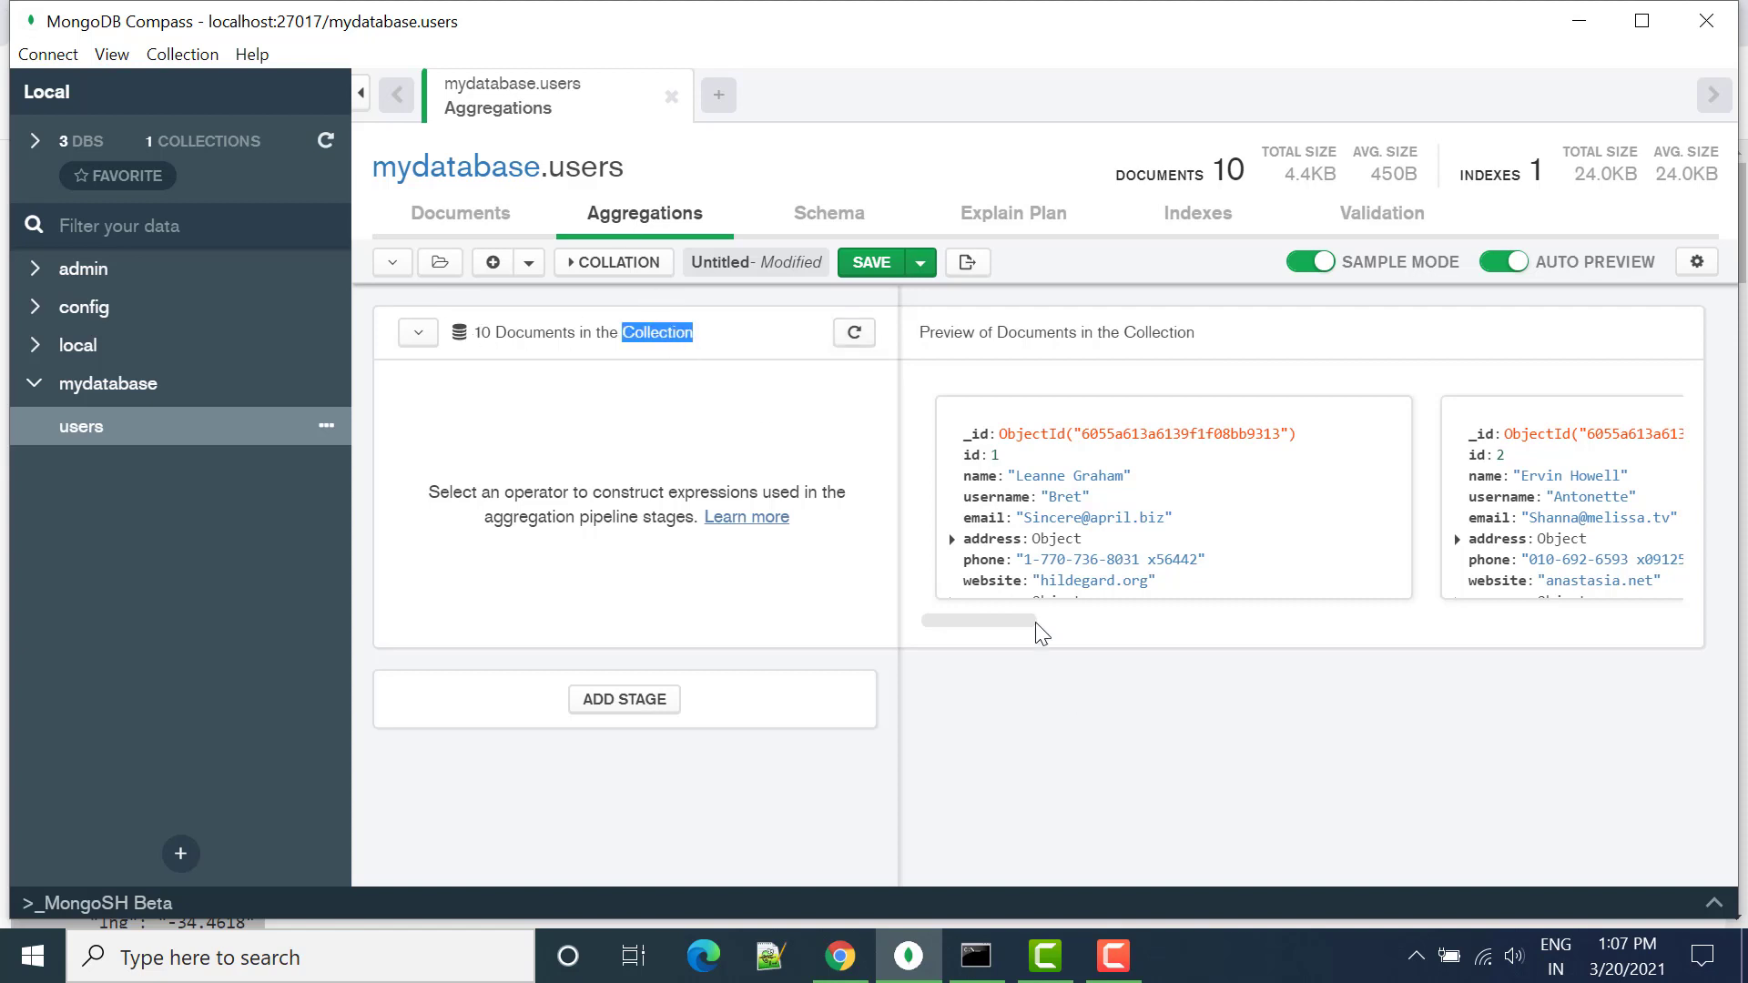
Step: Examine the website value and its domain ending in the first previewed user document
left_click_drag(1024, 619, 983, 600)
left_click_drag(981, 580, 1146, 582)
left_click(1145, 583)
left_click_drag(1013, 619, 901, 626)
left_click_drag(1120, 580, 1140, 580)
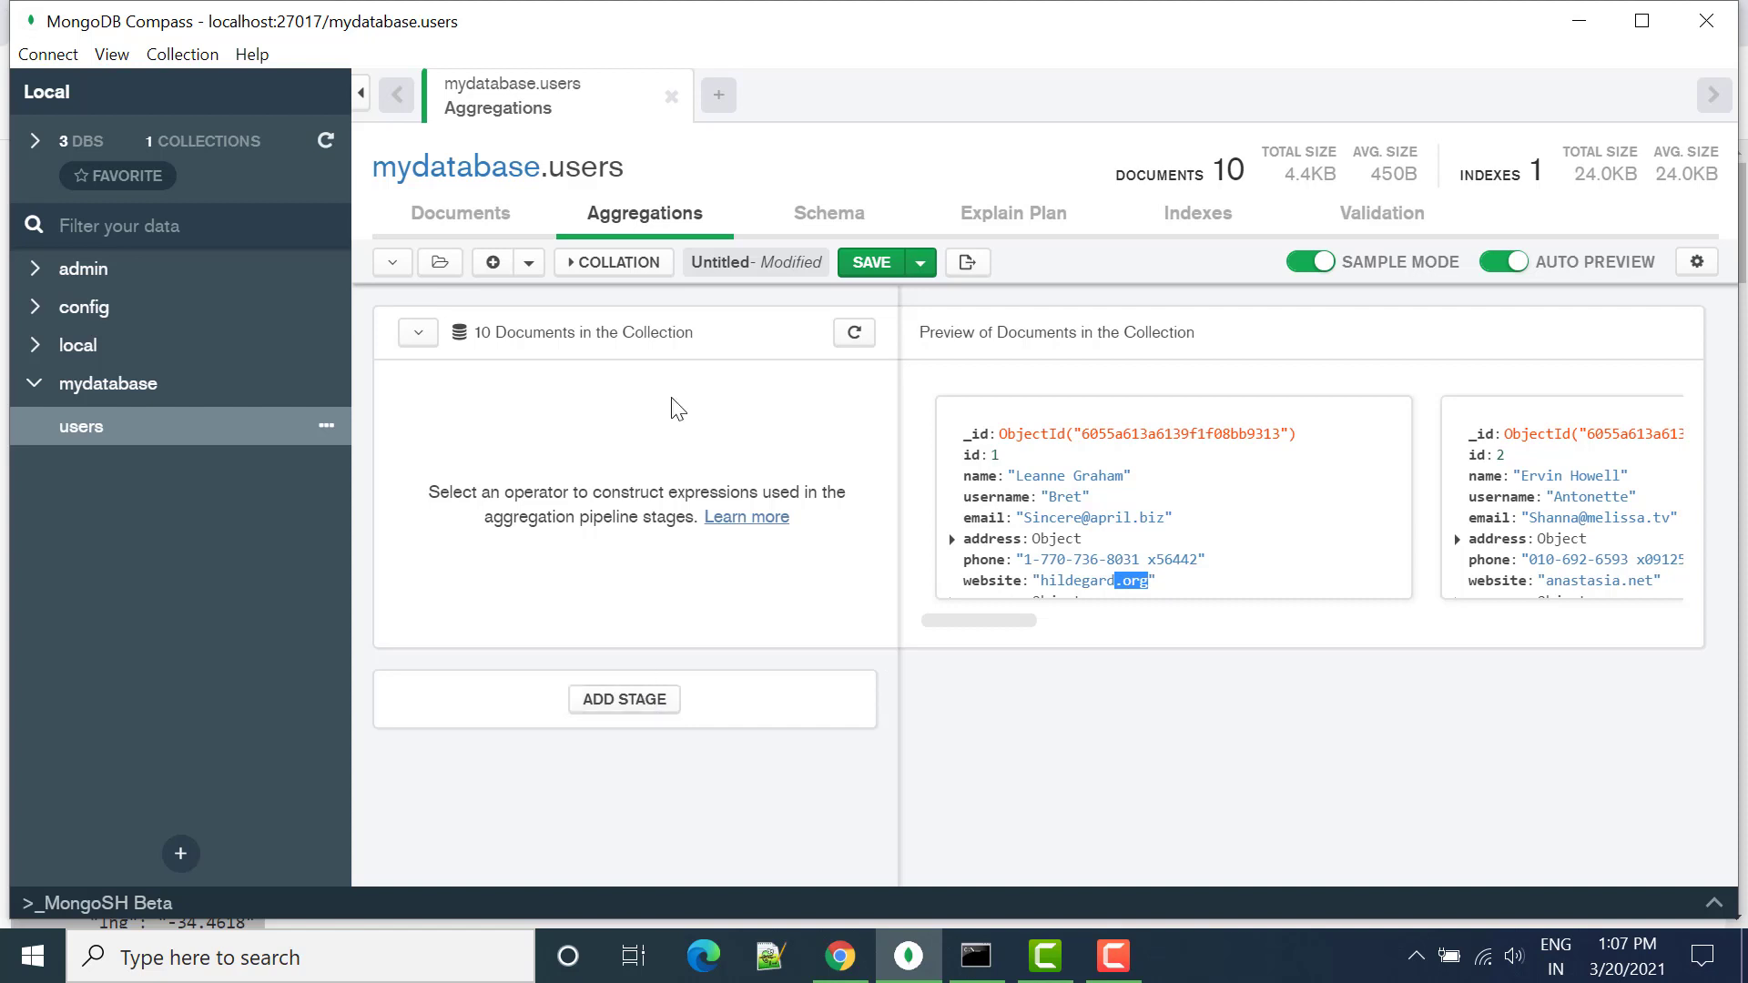
Step: Add a $match stage to the pipeline that filters username by the first user's username
left_click(631, 703)
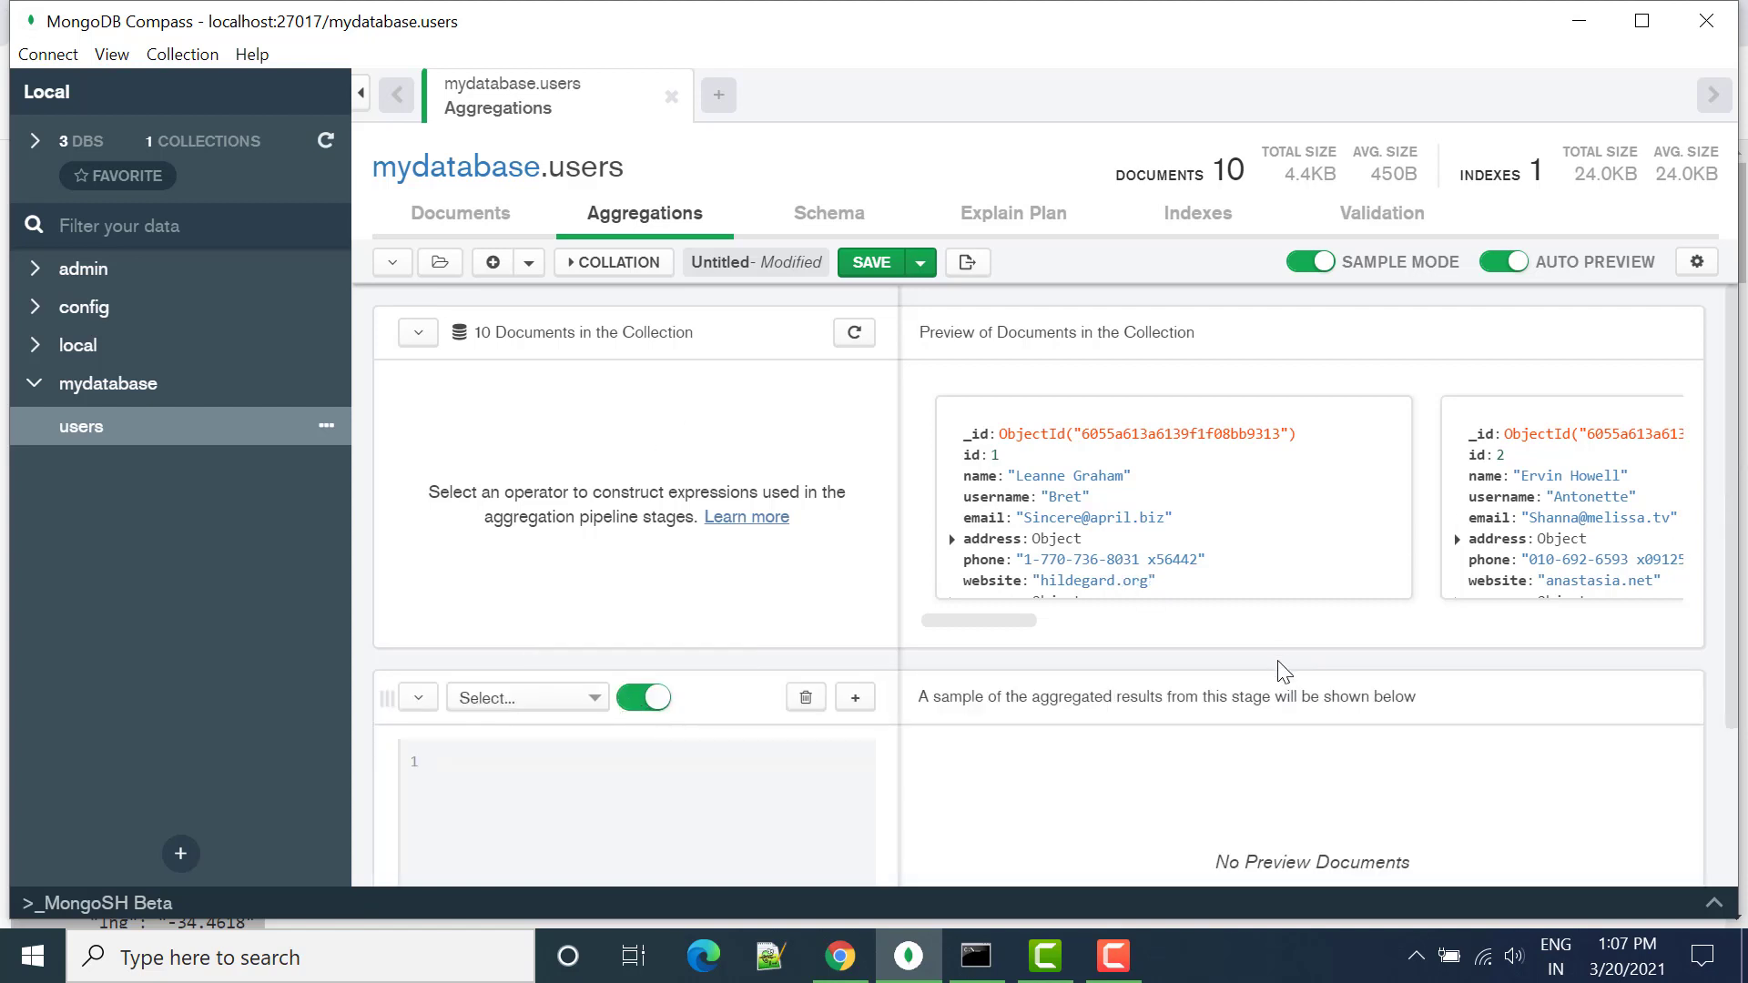
scroll(1278, 661, "down", 1)
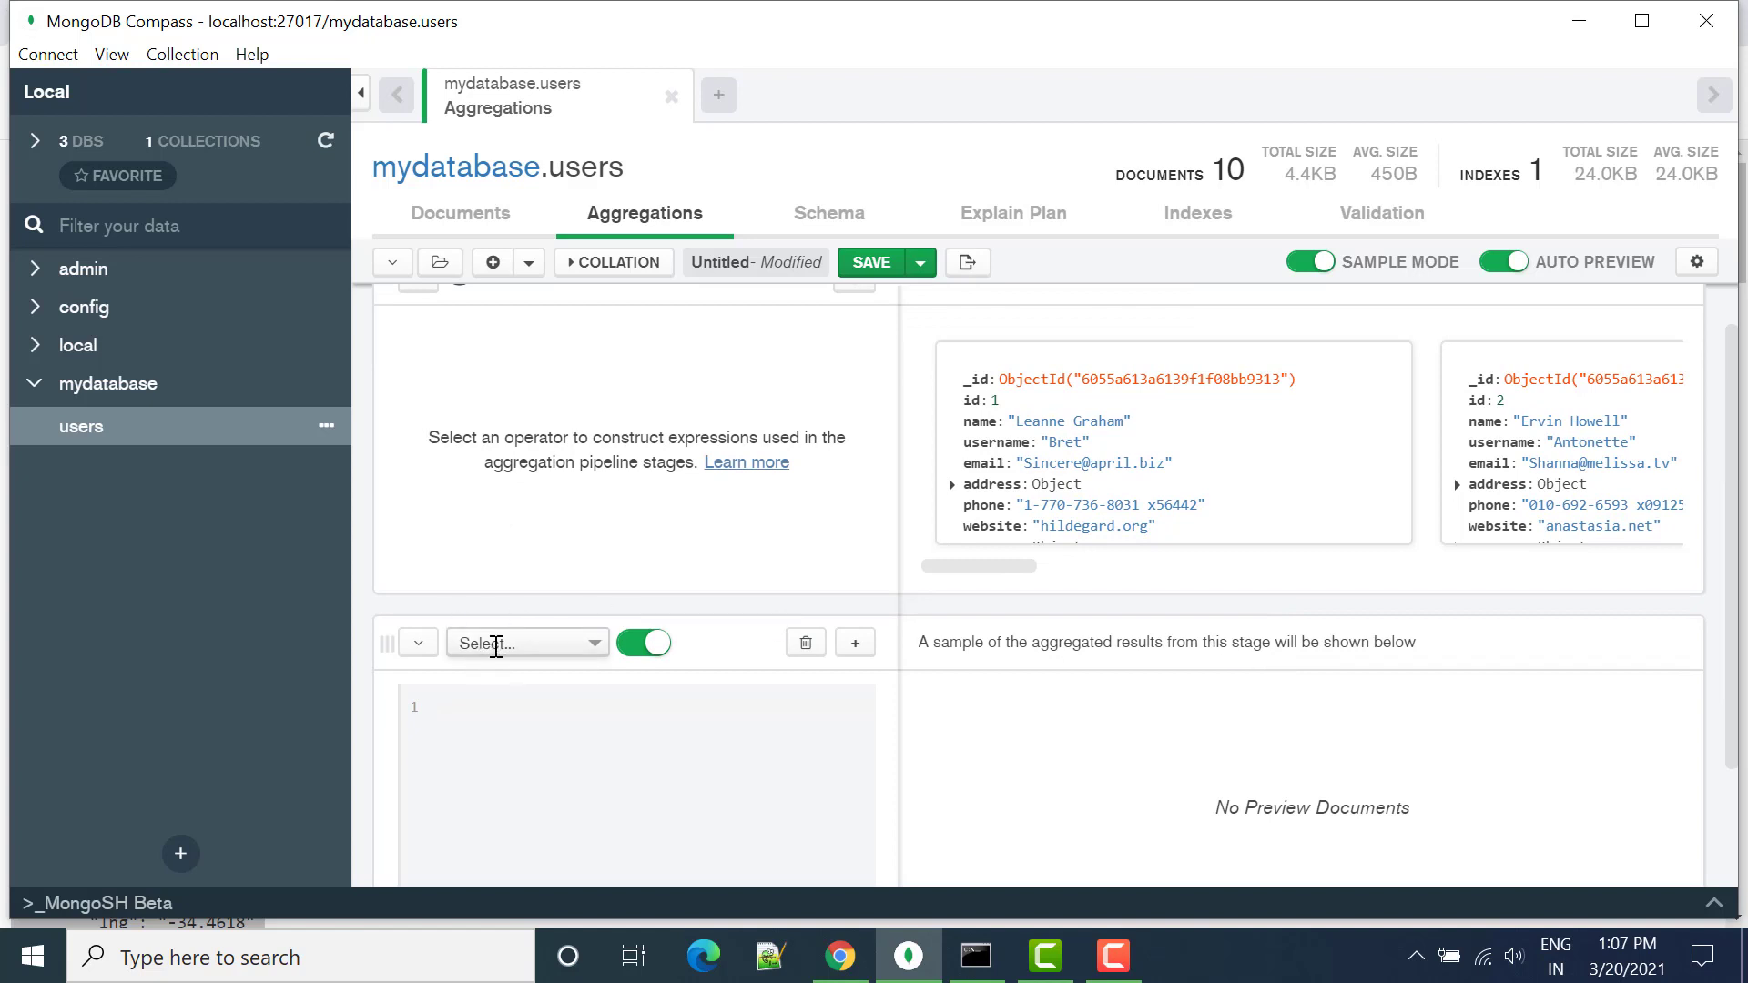
left_click(497, 645)
type("$")
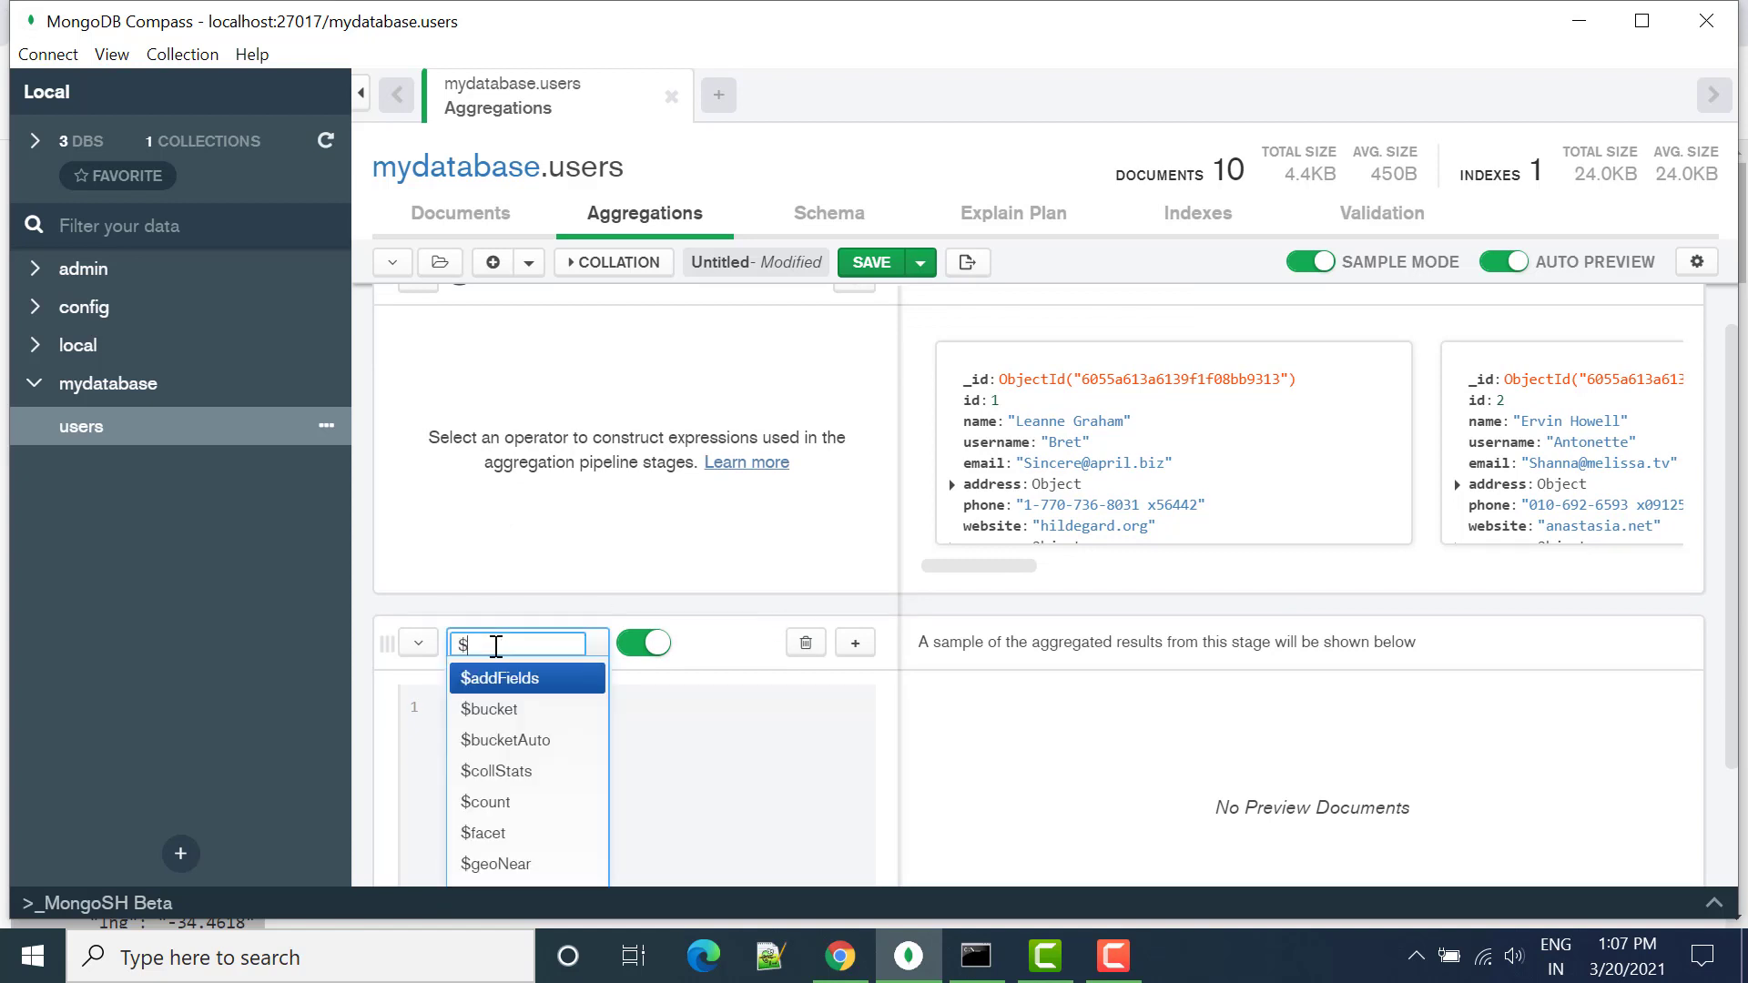
type("match")
key("Return")
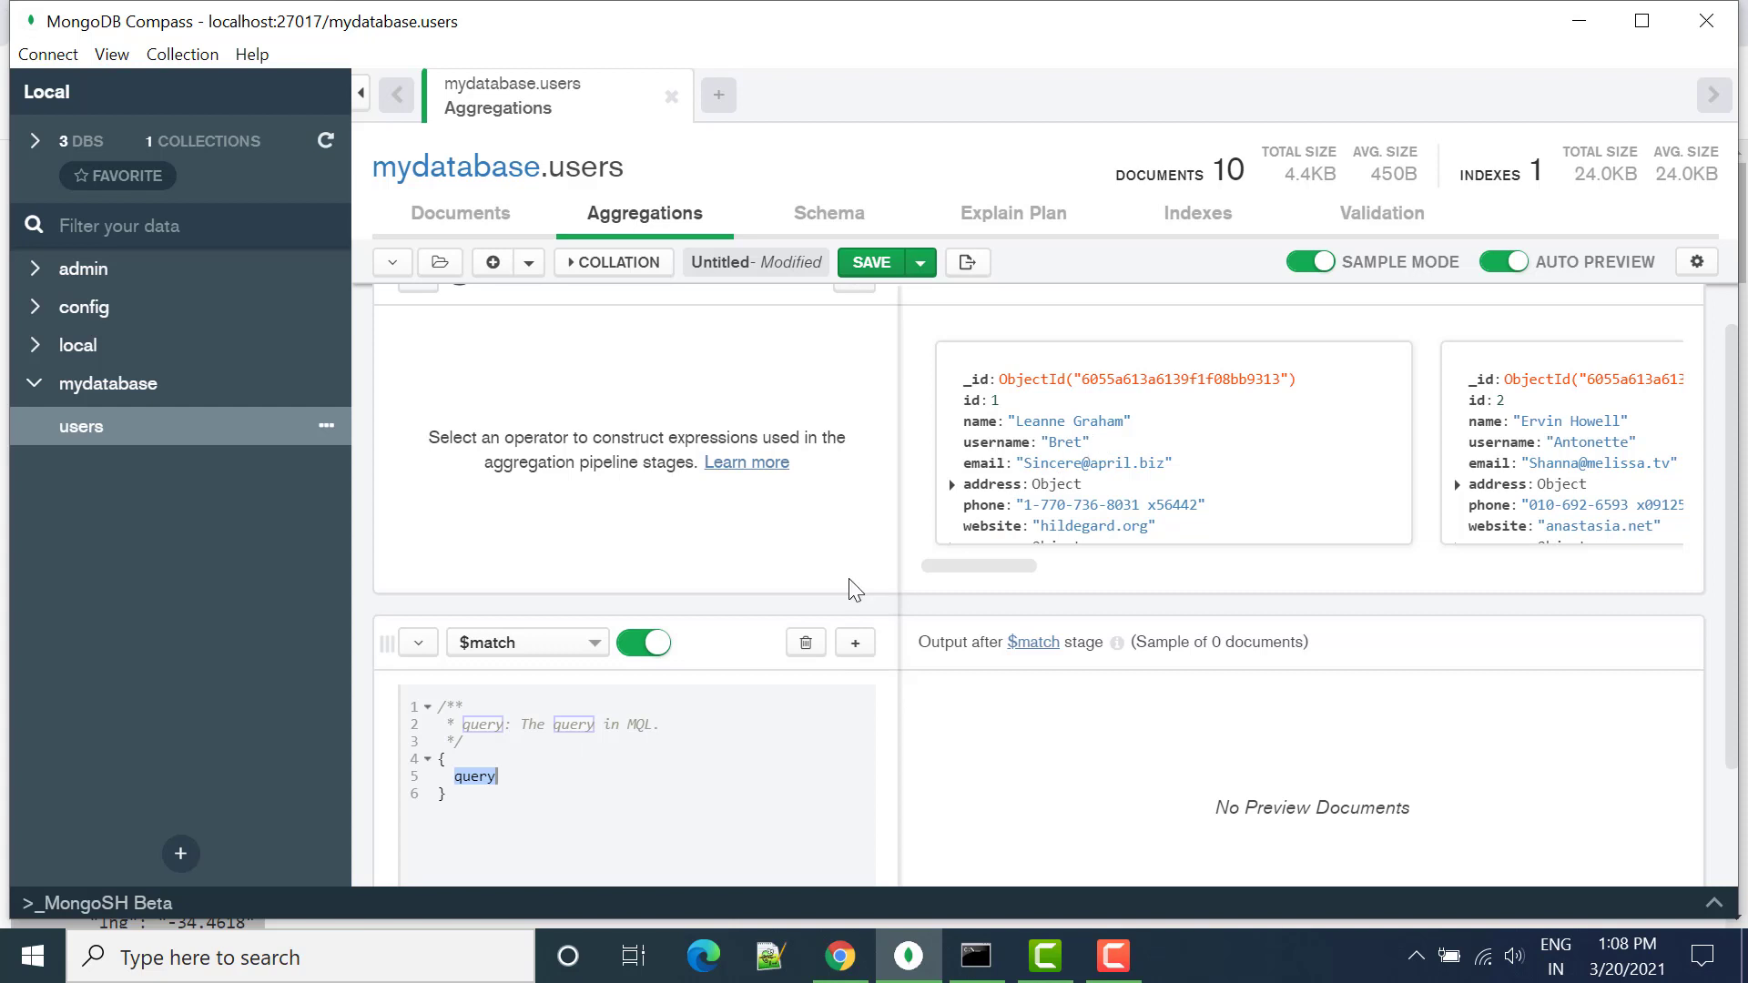
type("username: 'Bret")
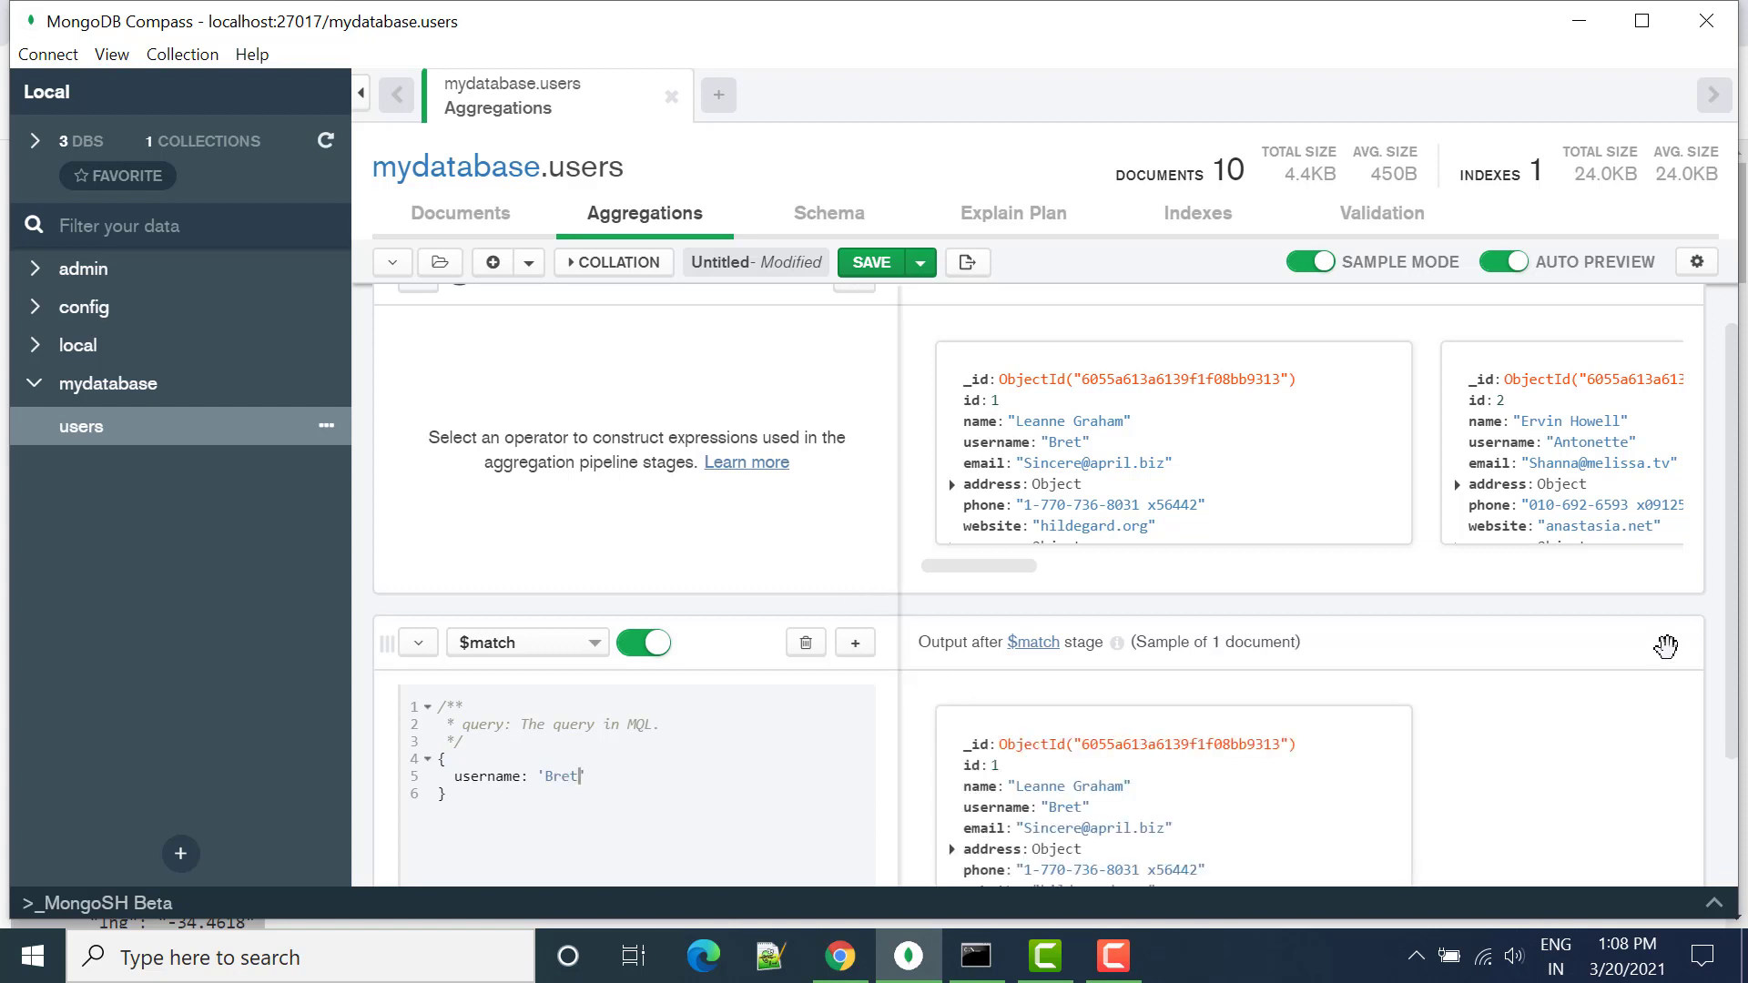
Step: Replace the username value in the $match query with a new RegExp constructor template
scroll(1730, 648, "down", 2)
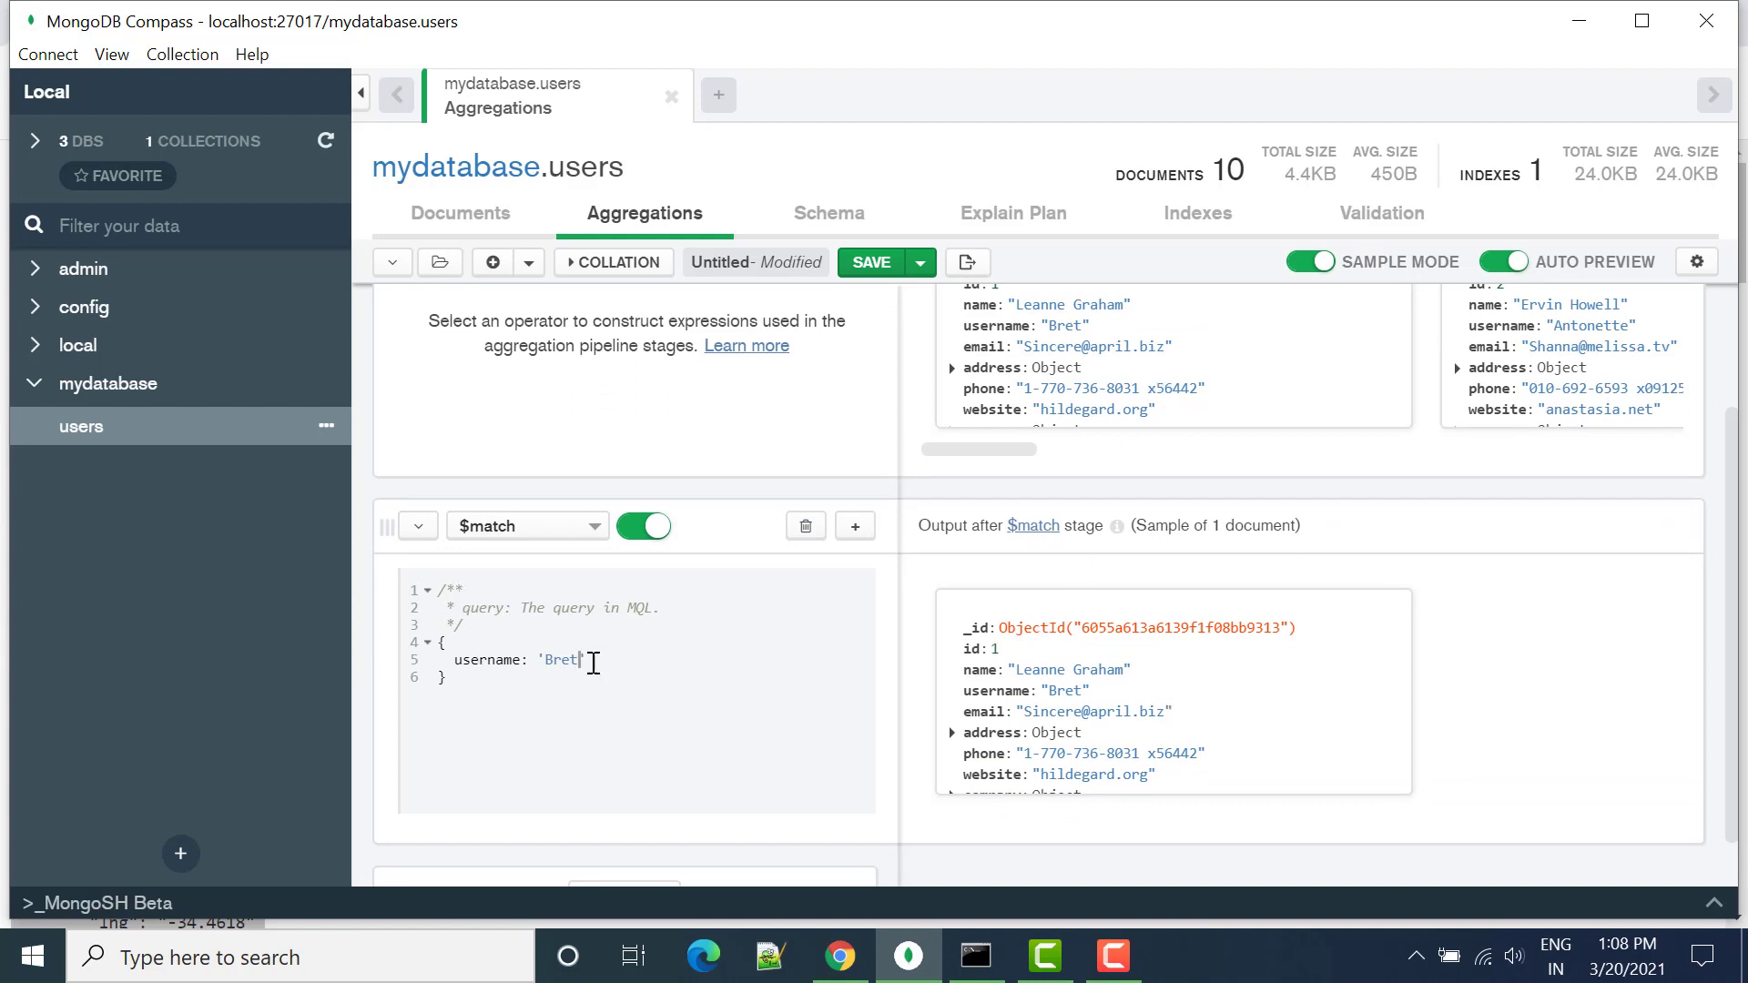
double_click(564, 661)
left_click(598, 656)
left_click_drag(594, 656, 549, 660)
type("new")
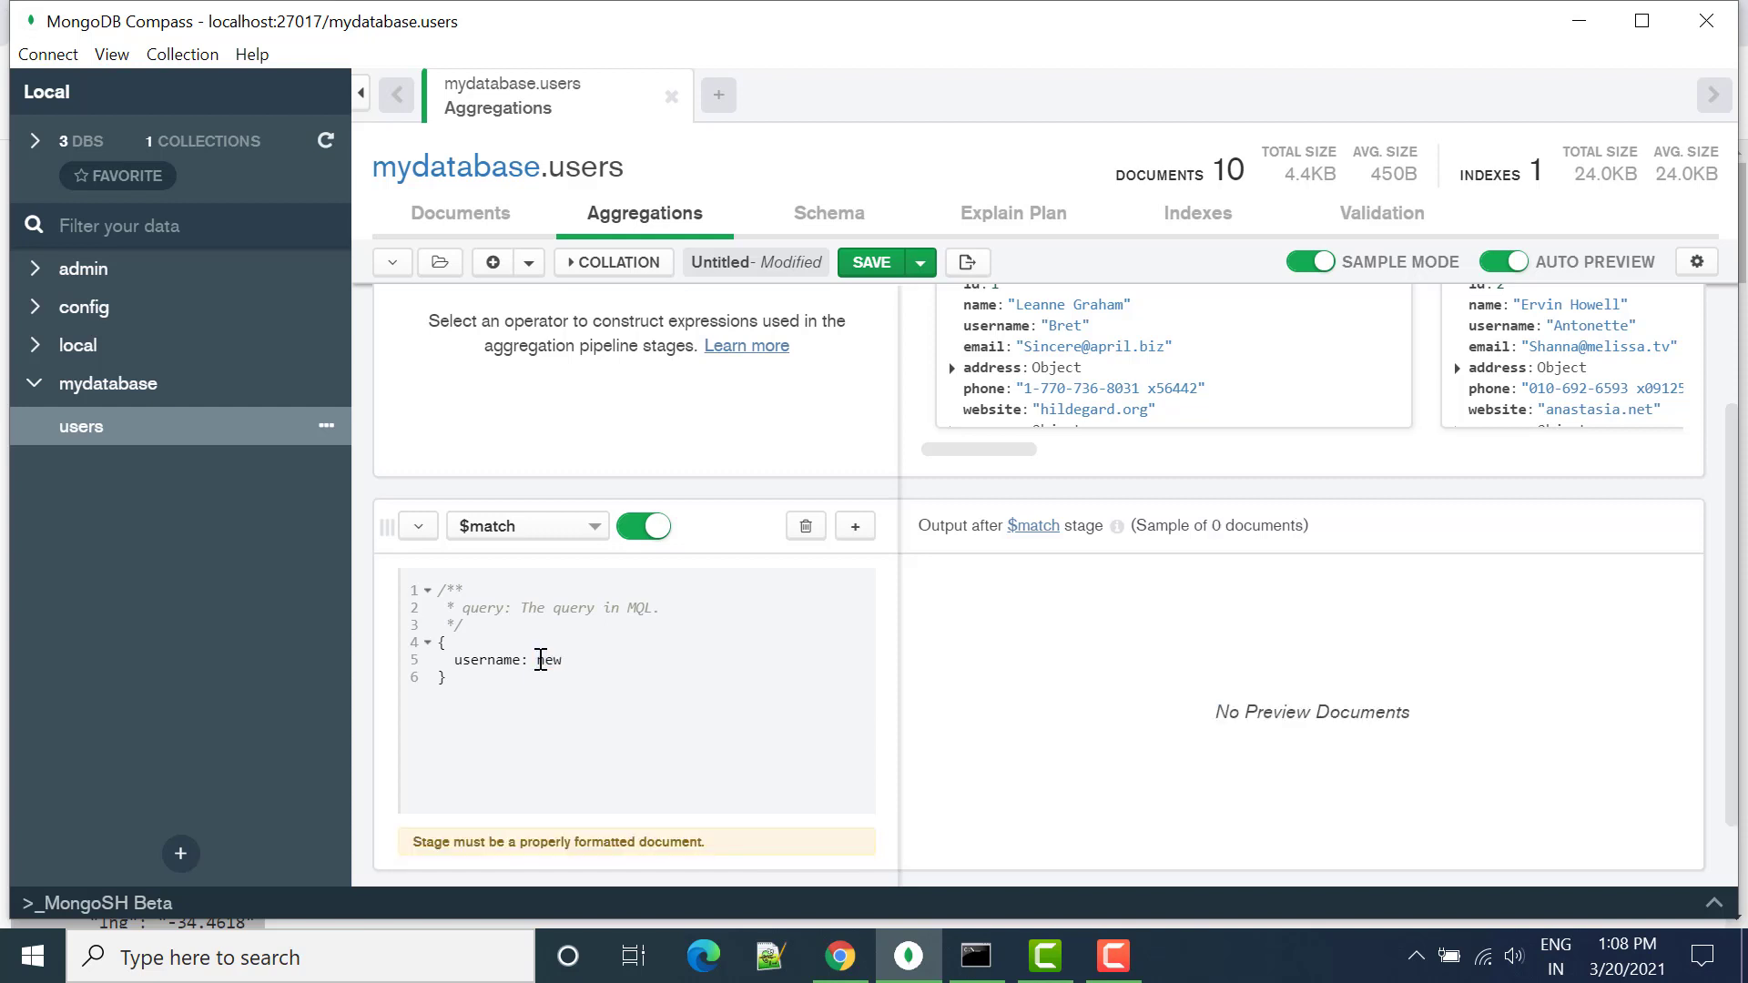
type(" Re")
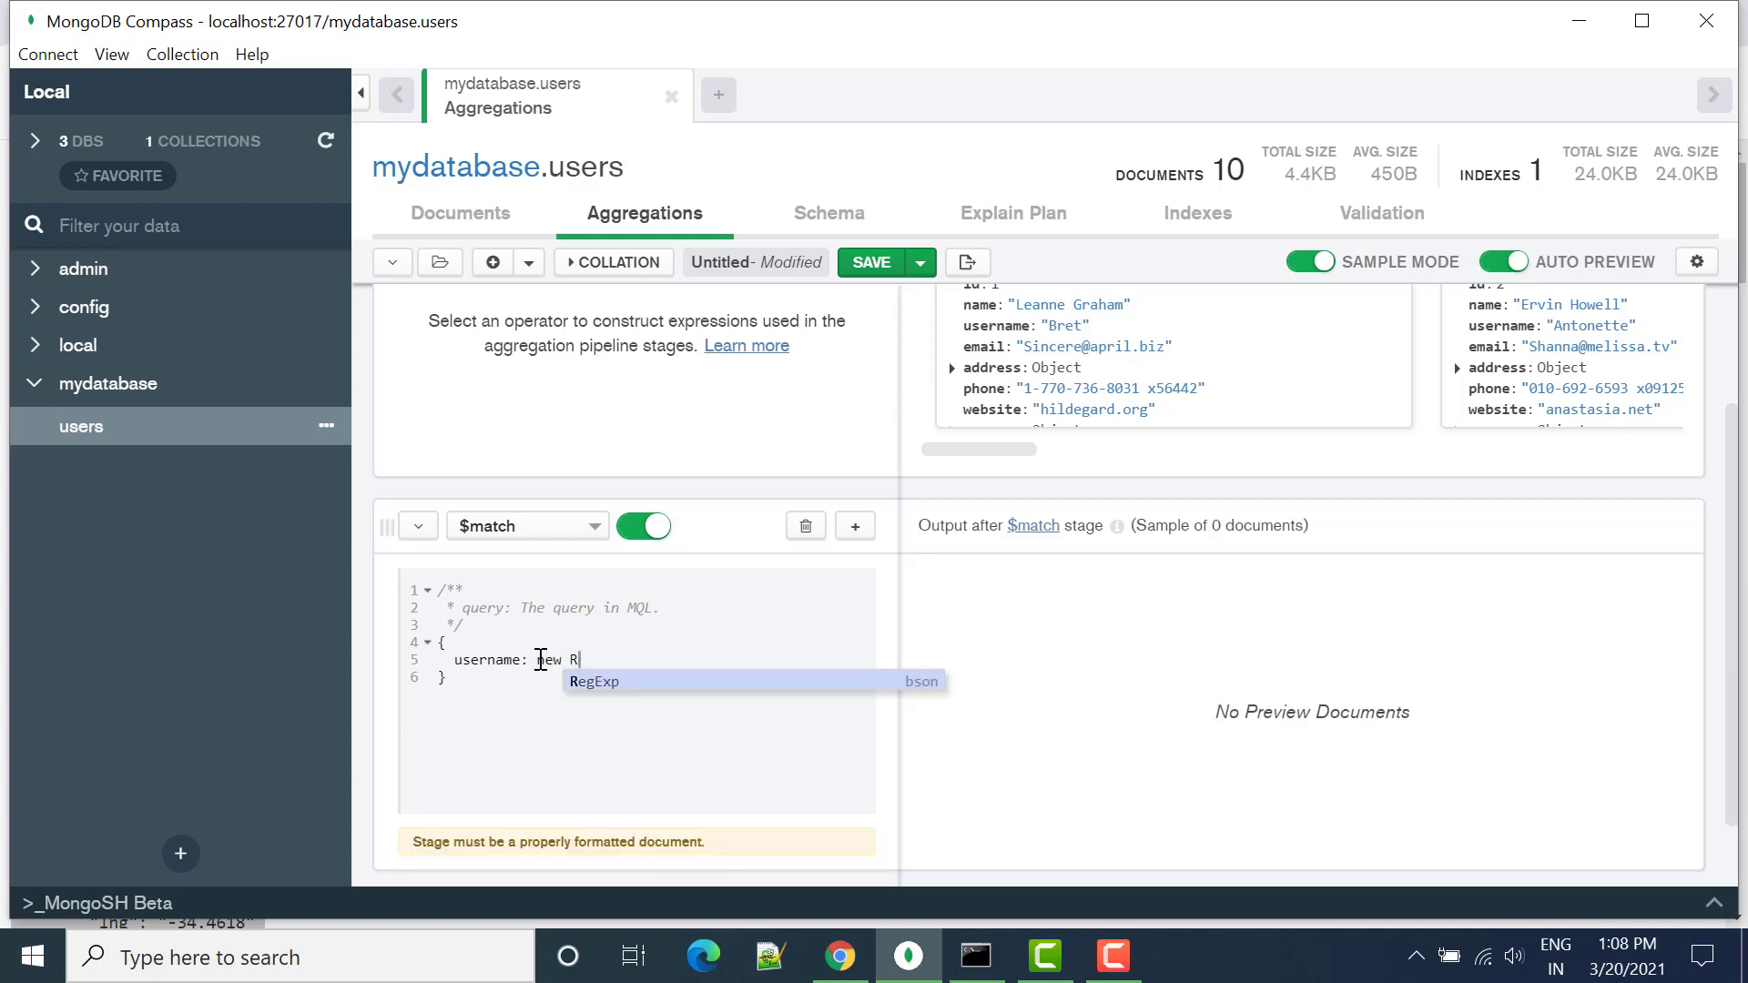
key("BackSpace")
key("BackSpace")
key("BackSpace")
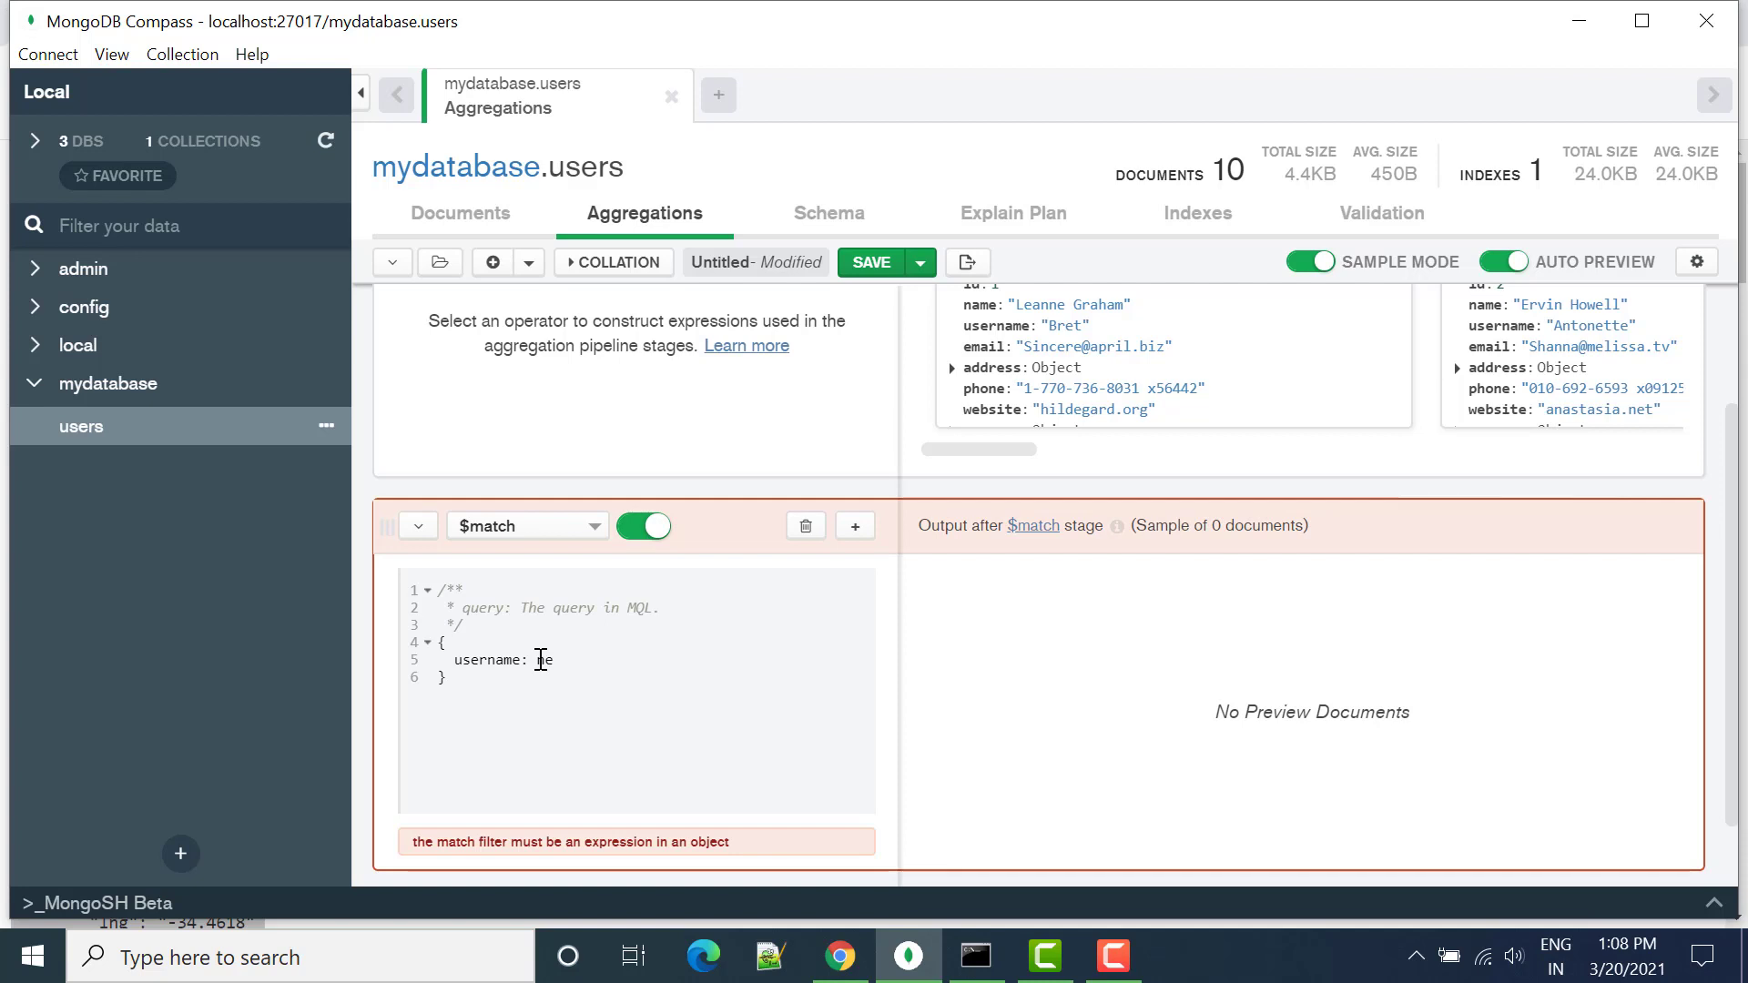
type("w Reg")
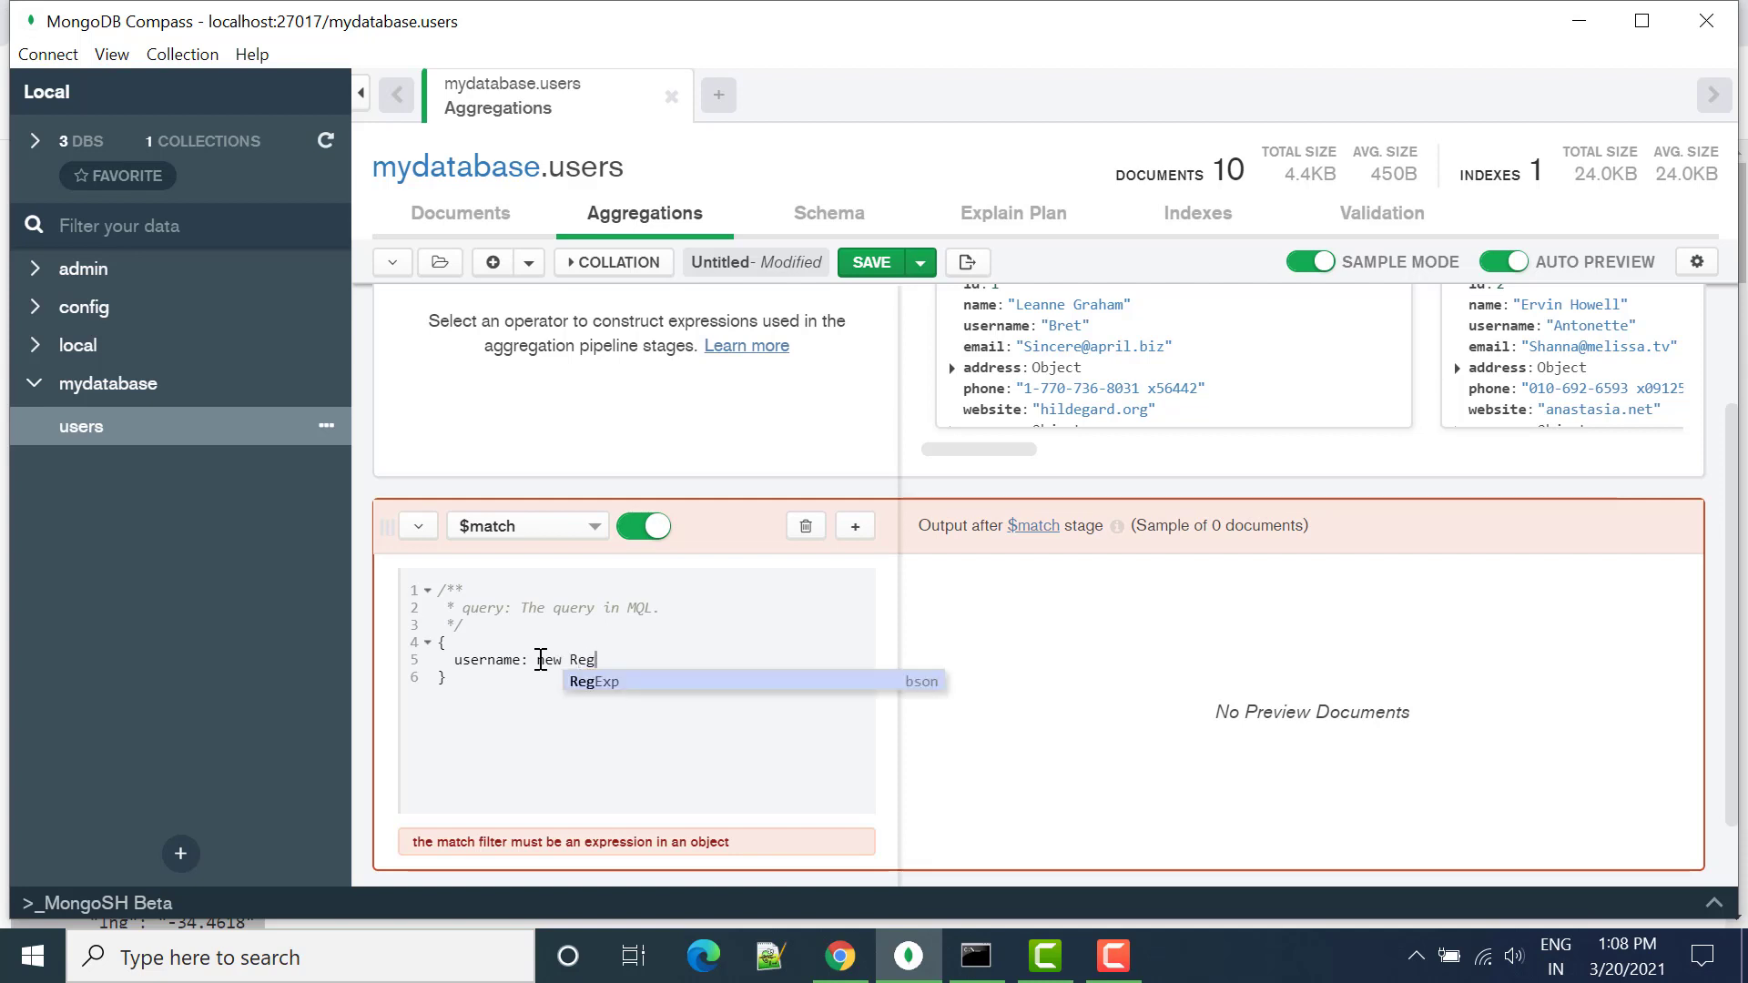
key("Return")
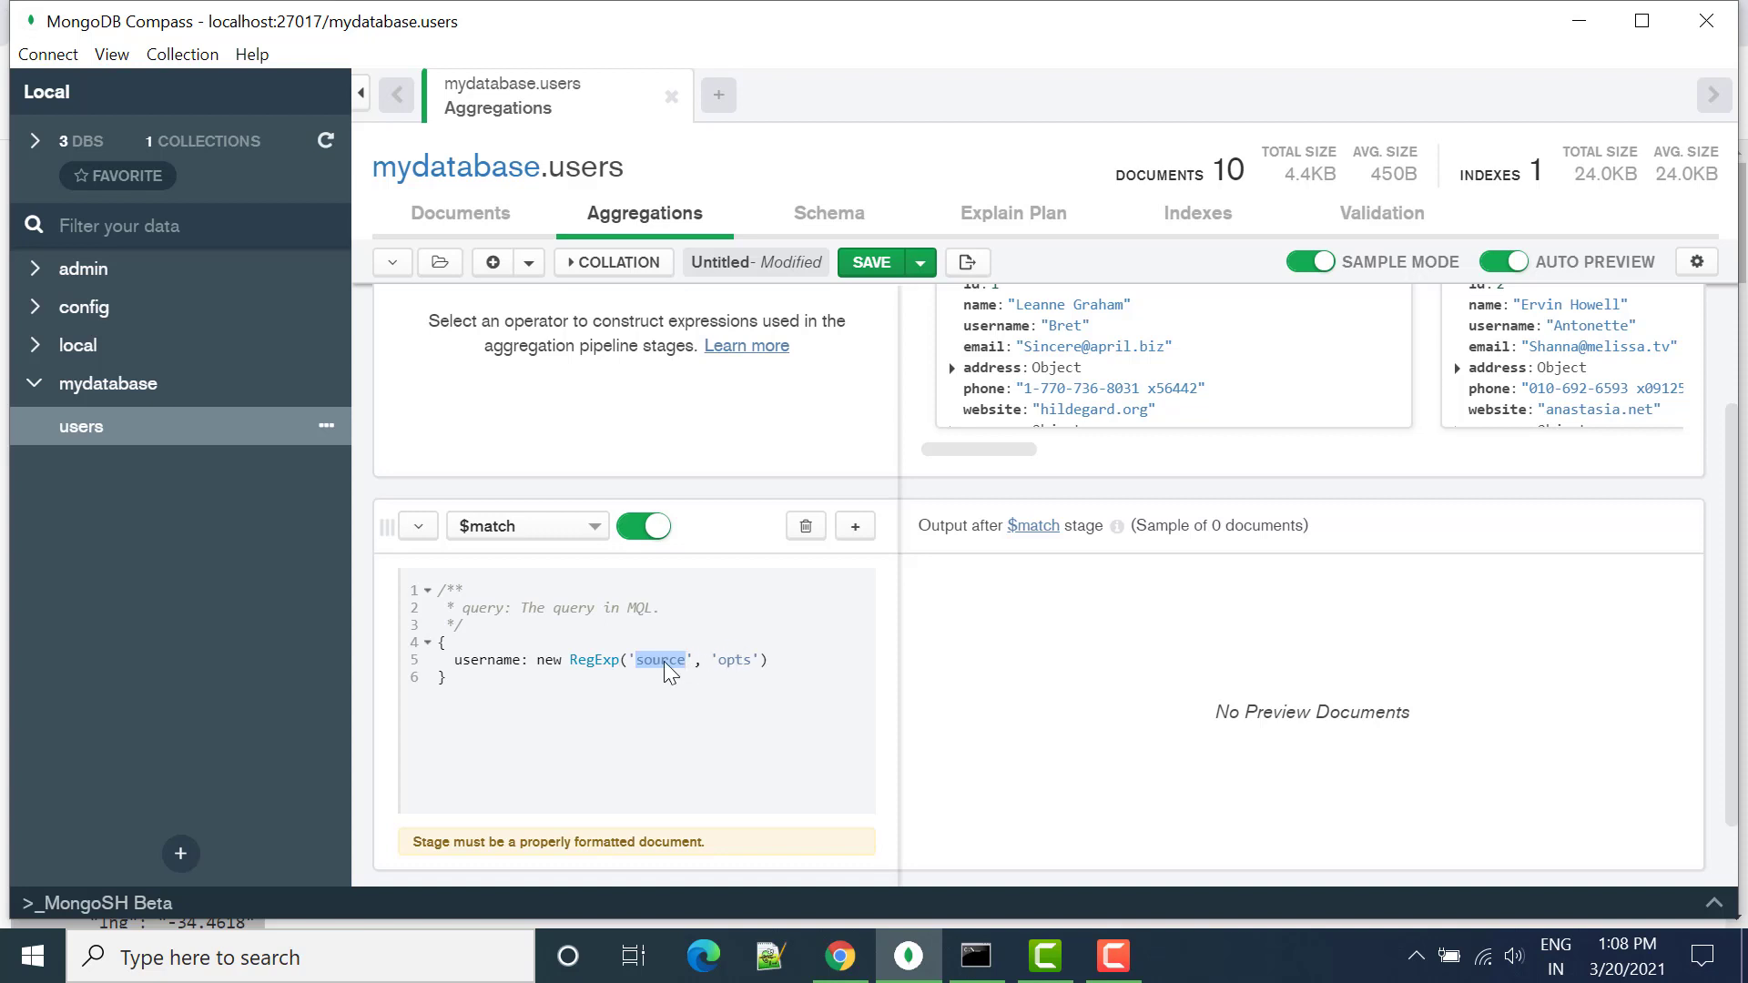
Step: Set the RegExp source to '.org' and remove its options argument
type(".org")
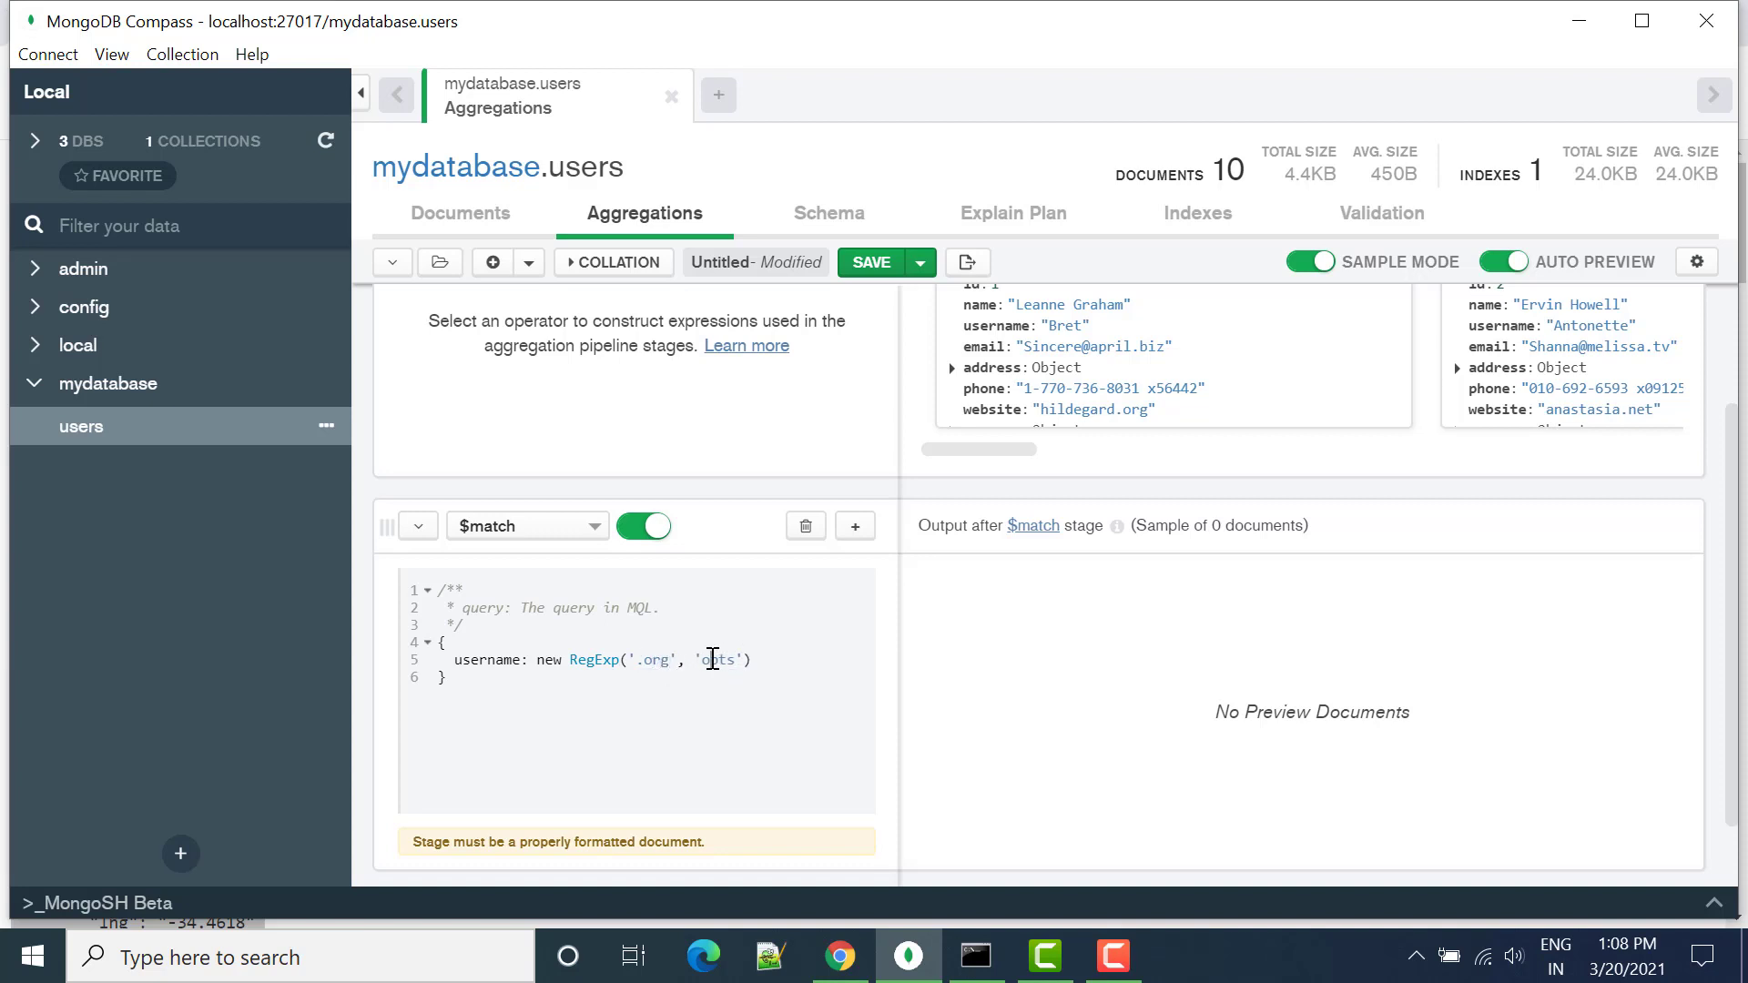
double_click(713, 659)
left_click_drag(680, 661, 743, 661)
key("BackSpace")
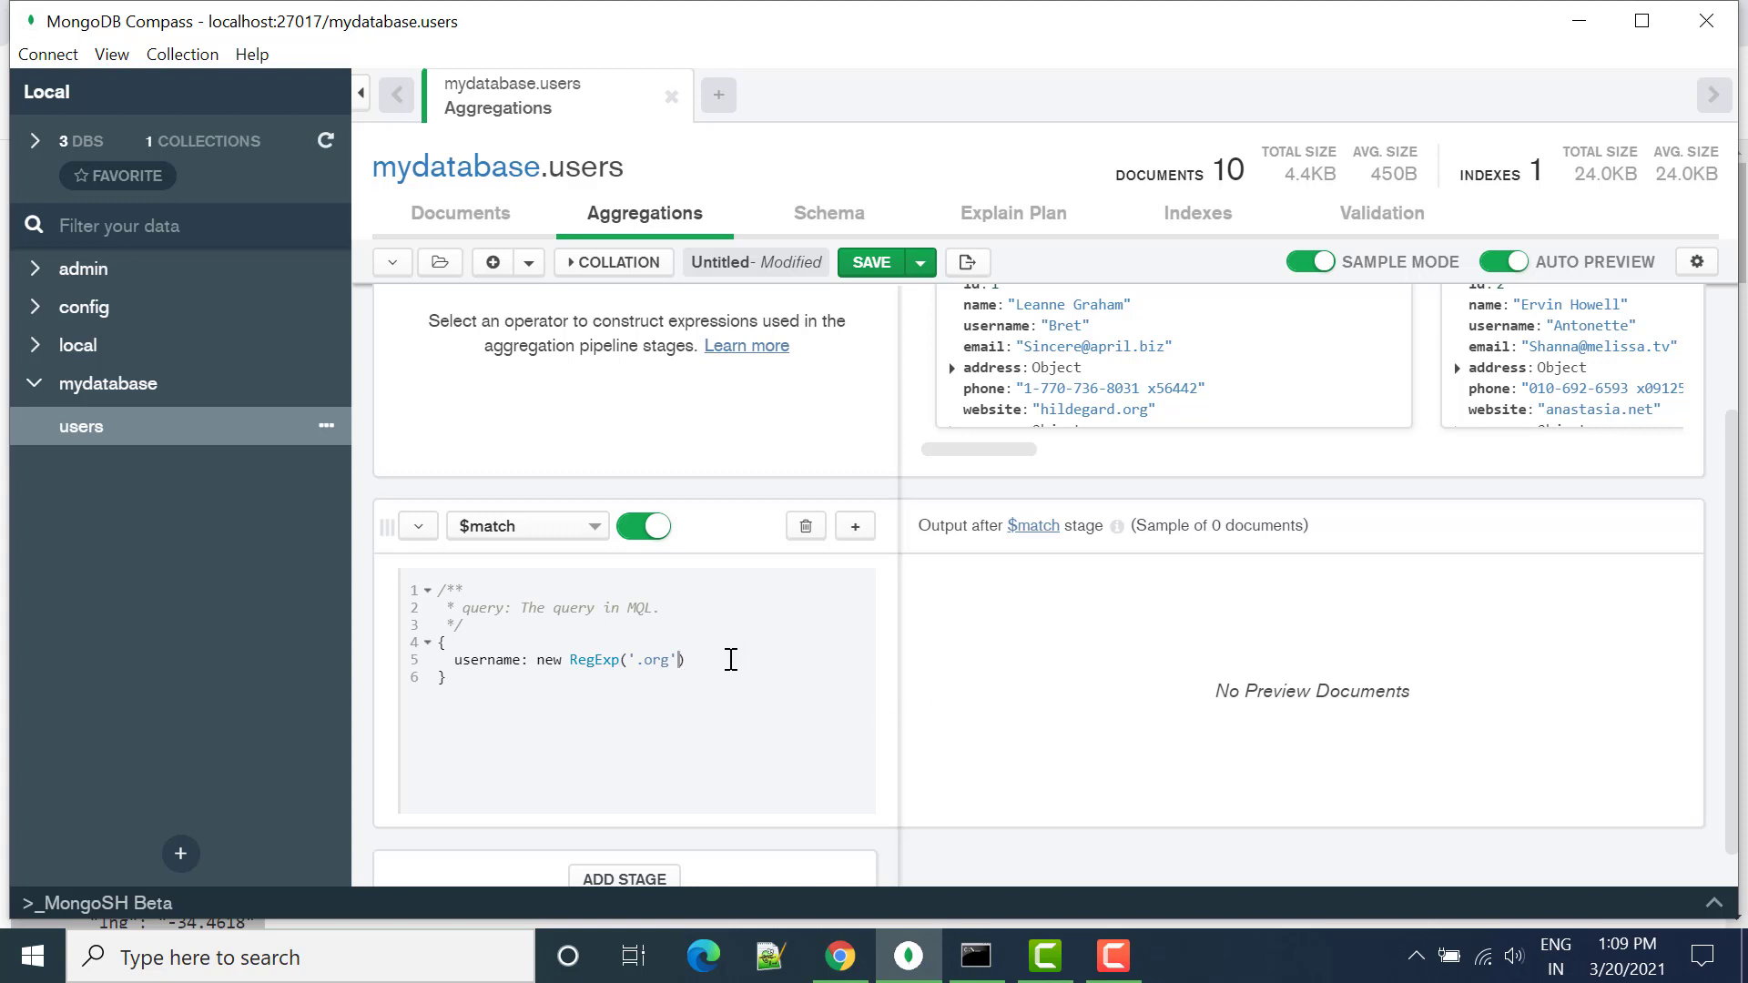
Step: Wrap the RegExp expression in braces as the value of a $regex operator
type("}")
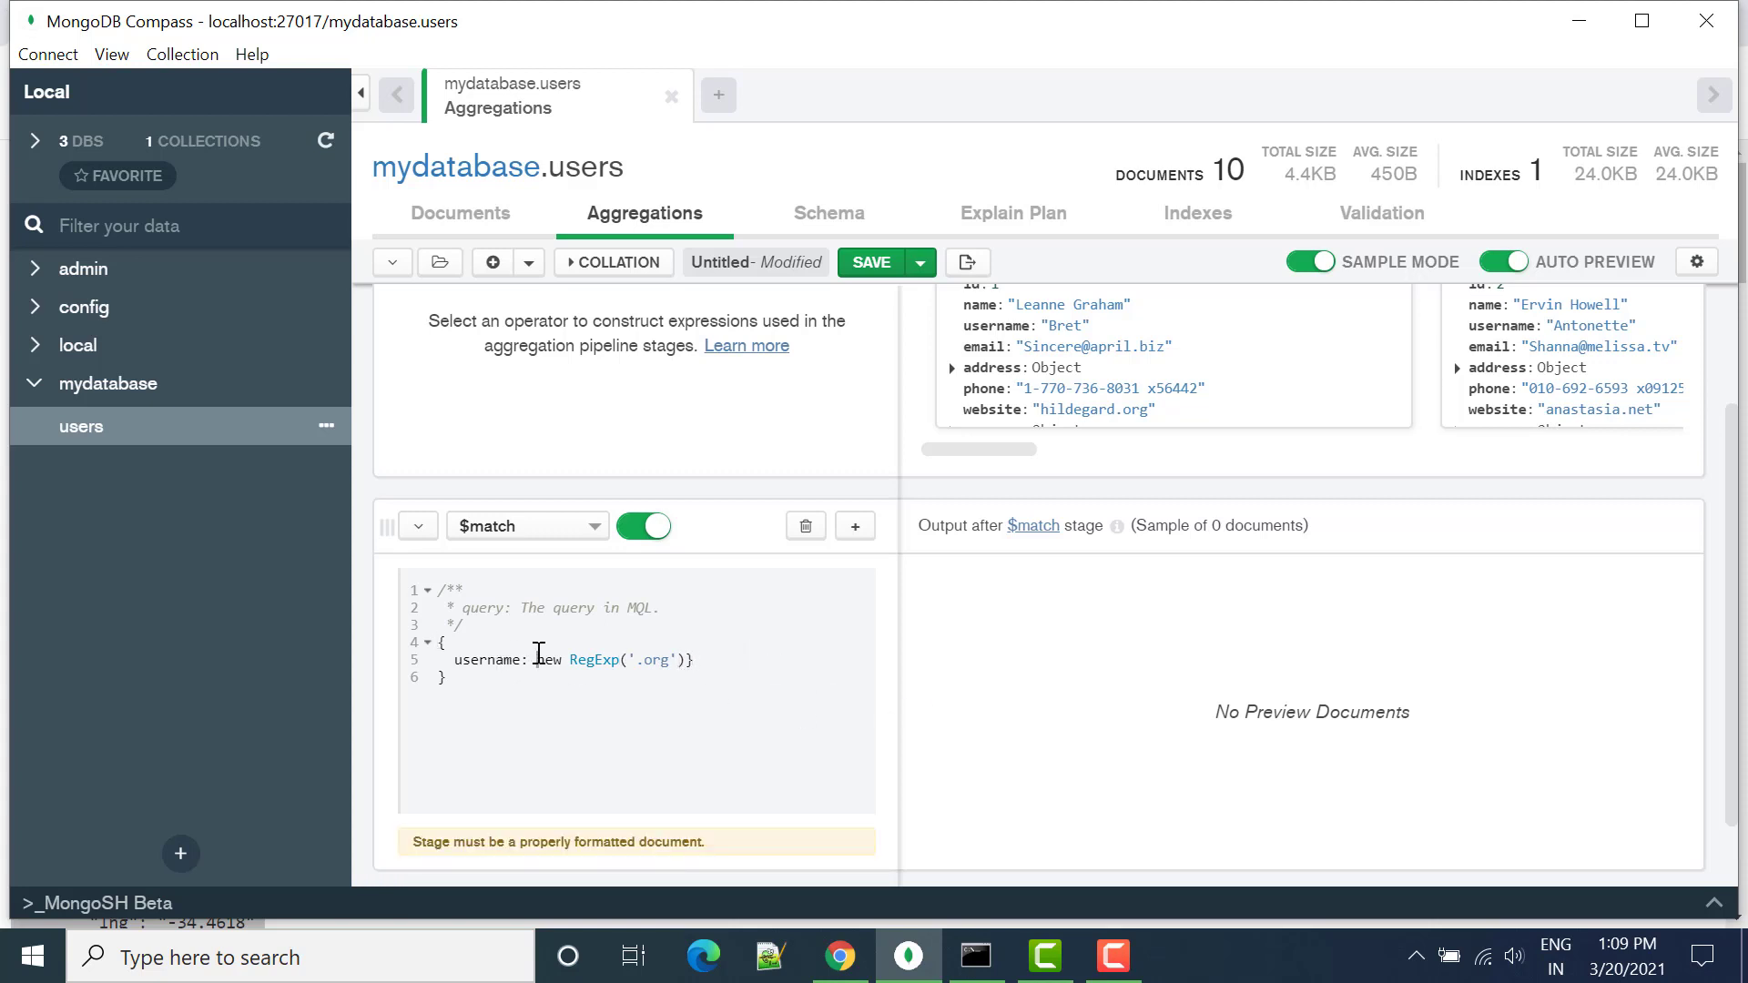
left_click(536, 659)
type("{")
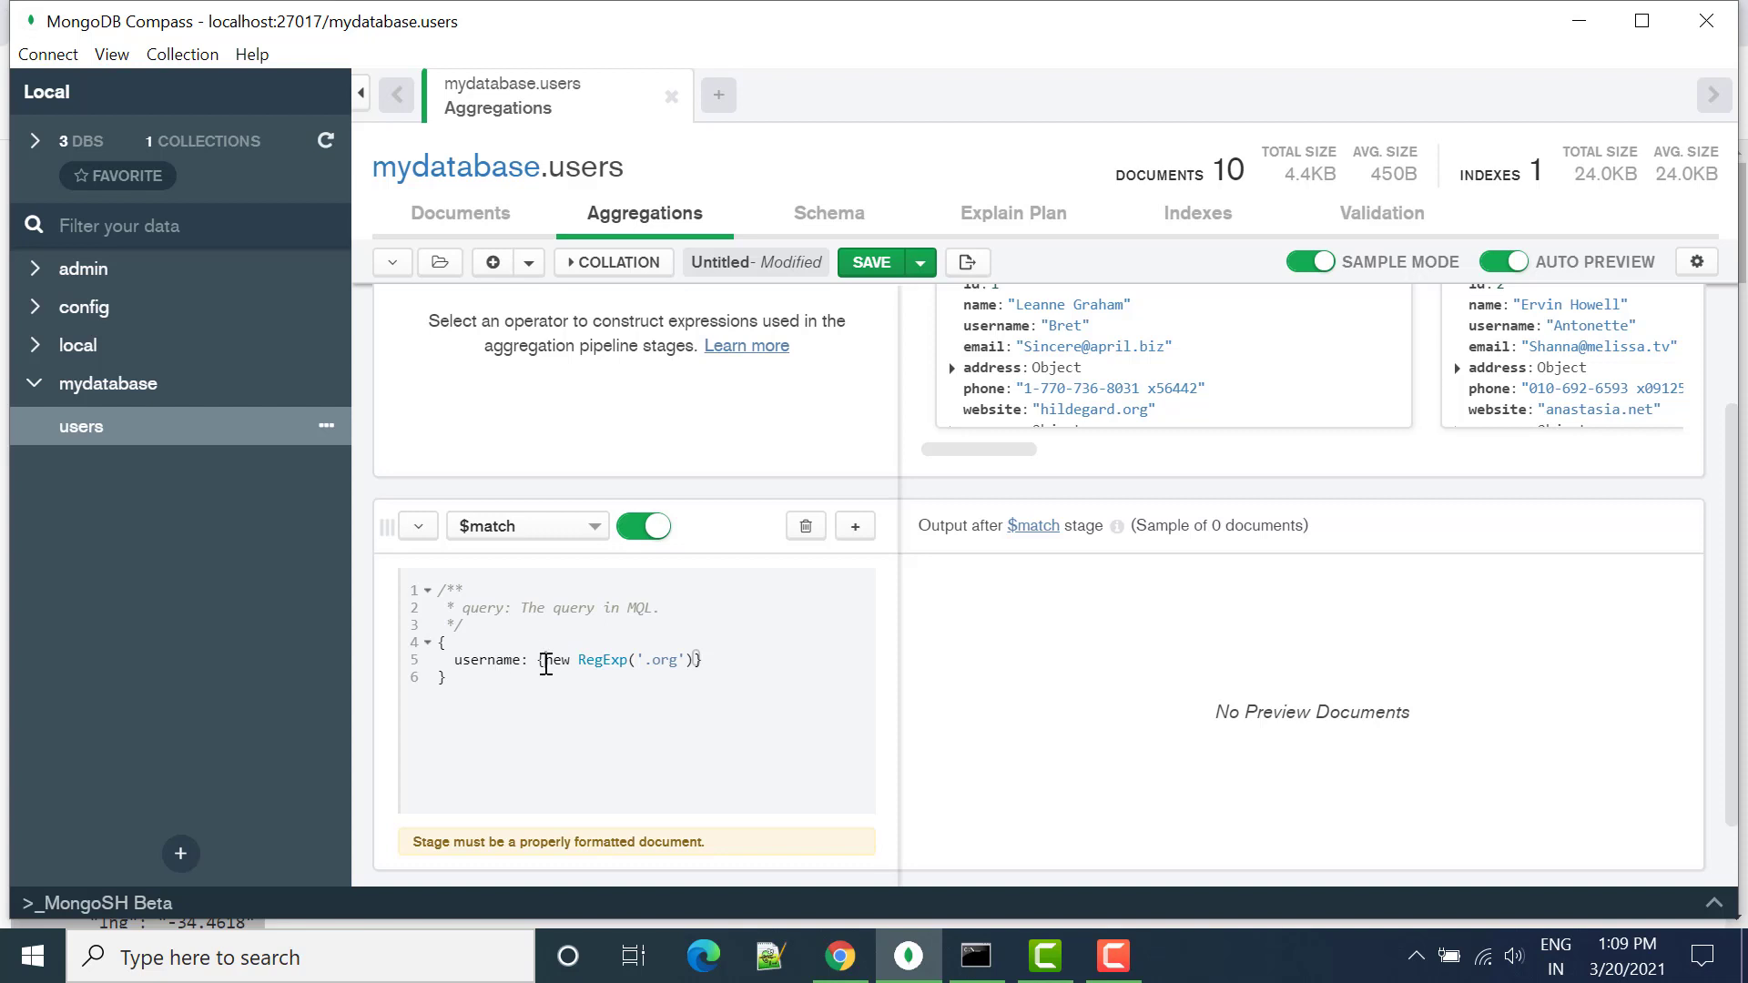
type("$reg")
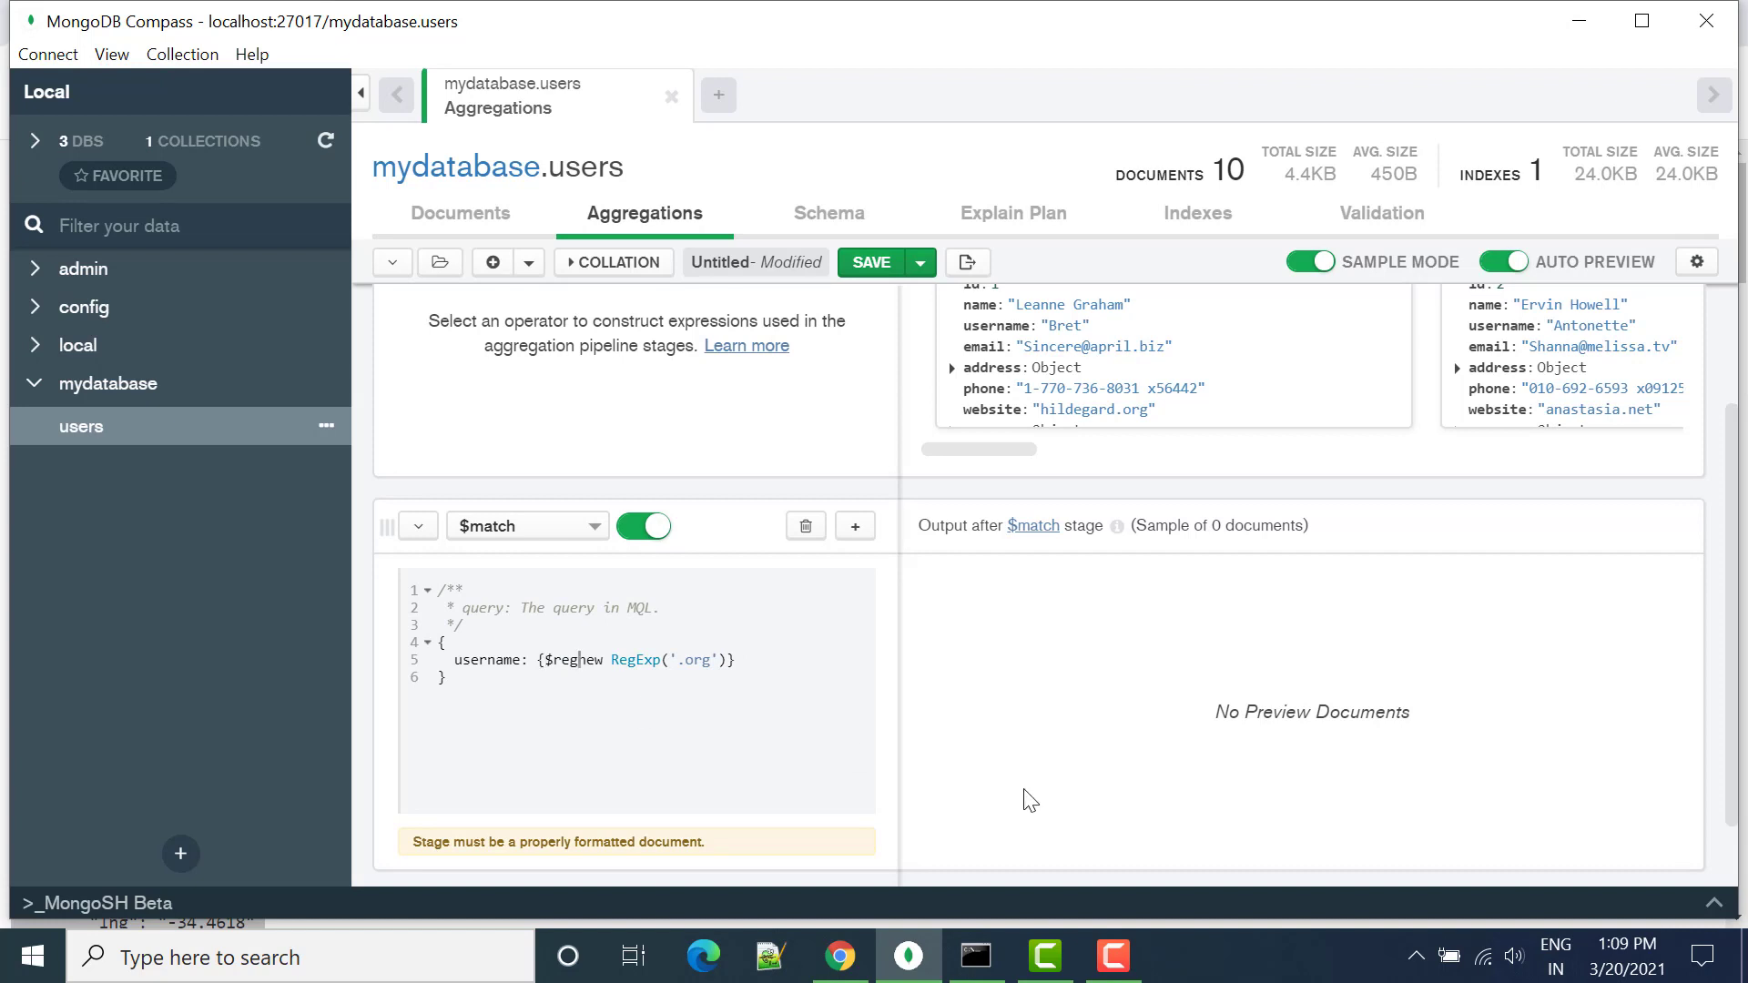
type("ex:")
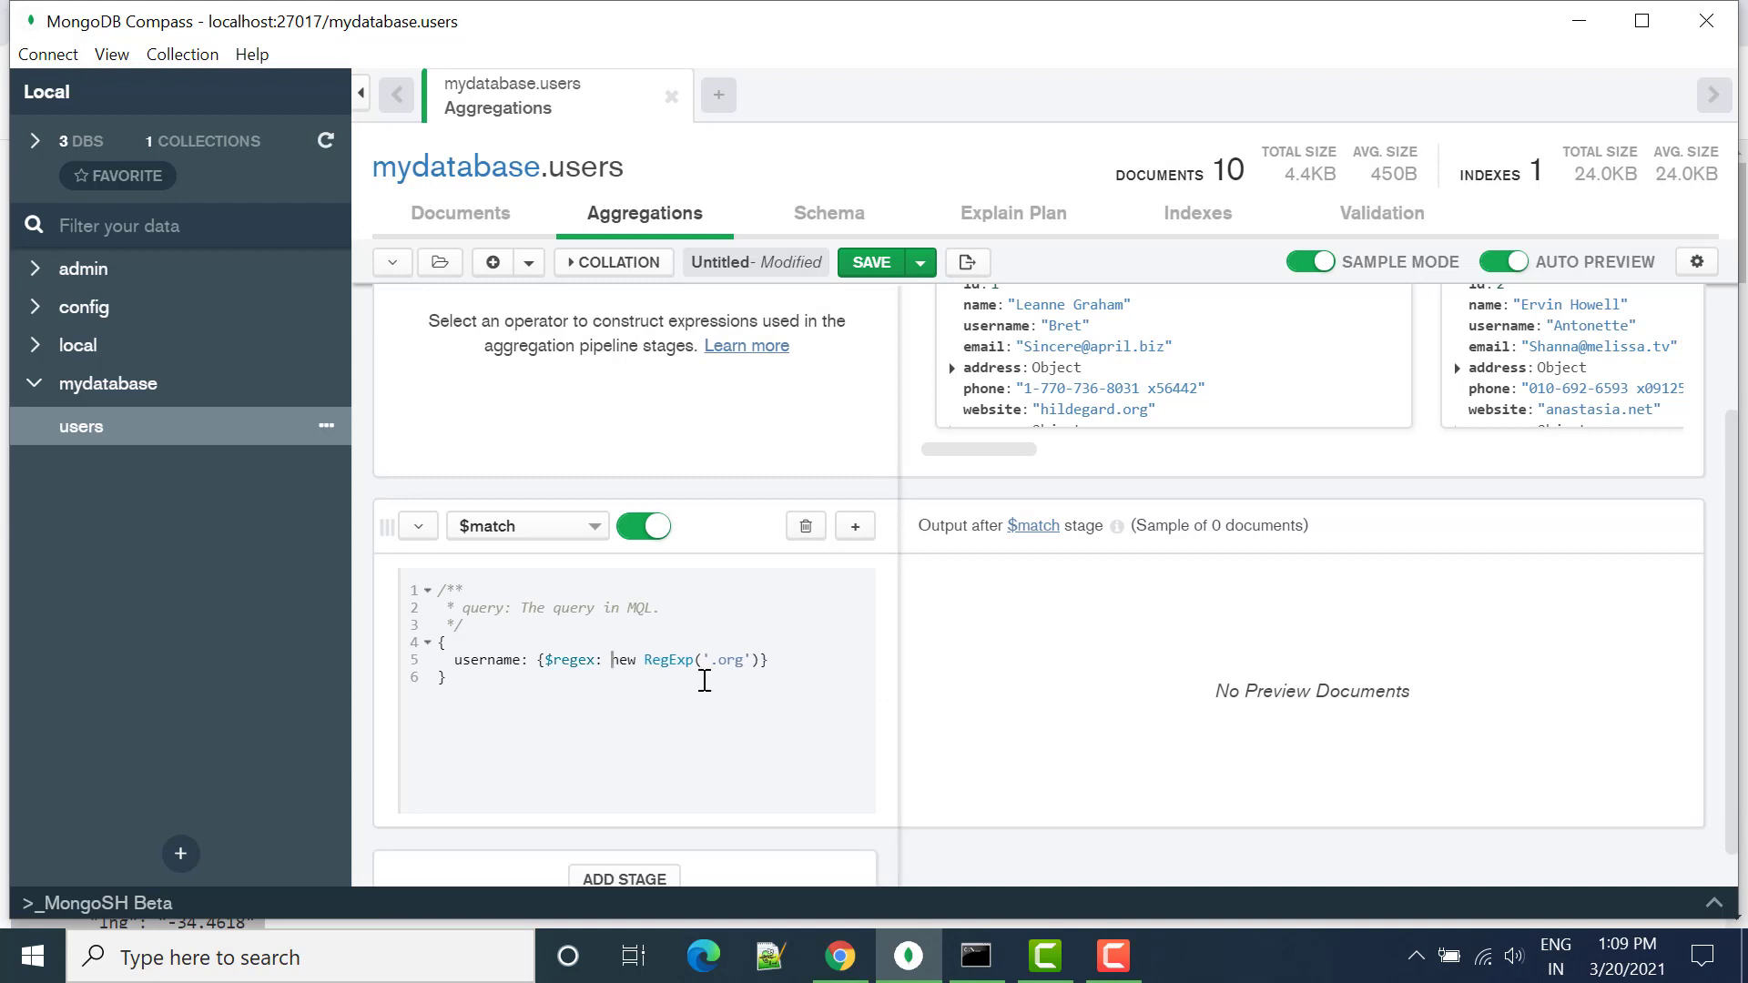
Step: Examine the parts of the $match query: the filtered field, the $regex operator and the RegExp pattern
double_click(571, 659)
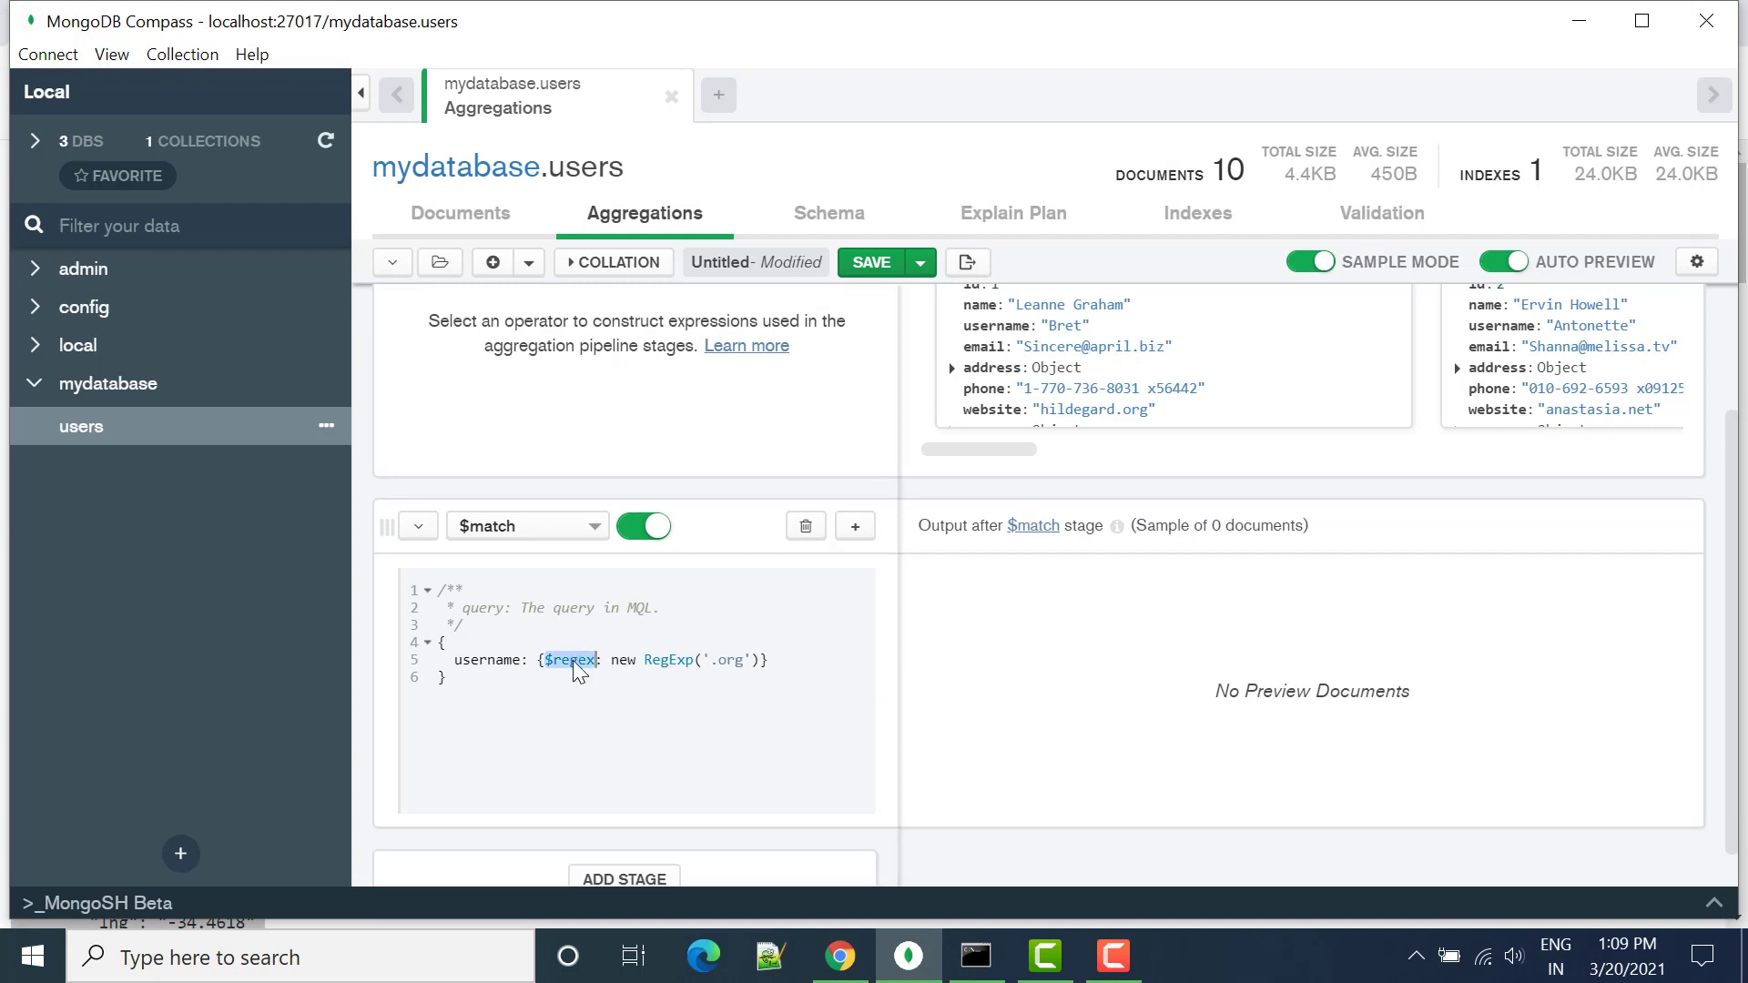
left_click(645, 659)
left_click(774, 659)
left_click(563, 659)
left_click(678, 659)
left_click(597, 659)
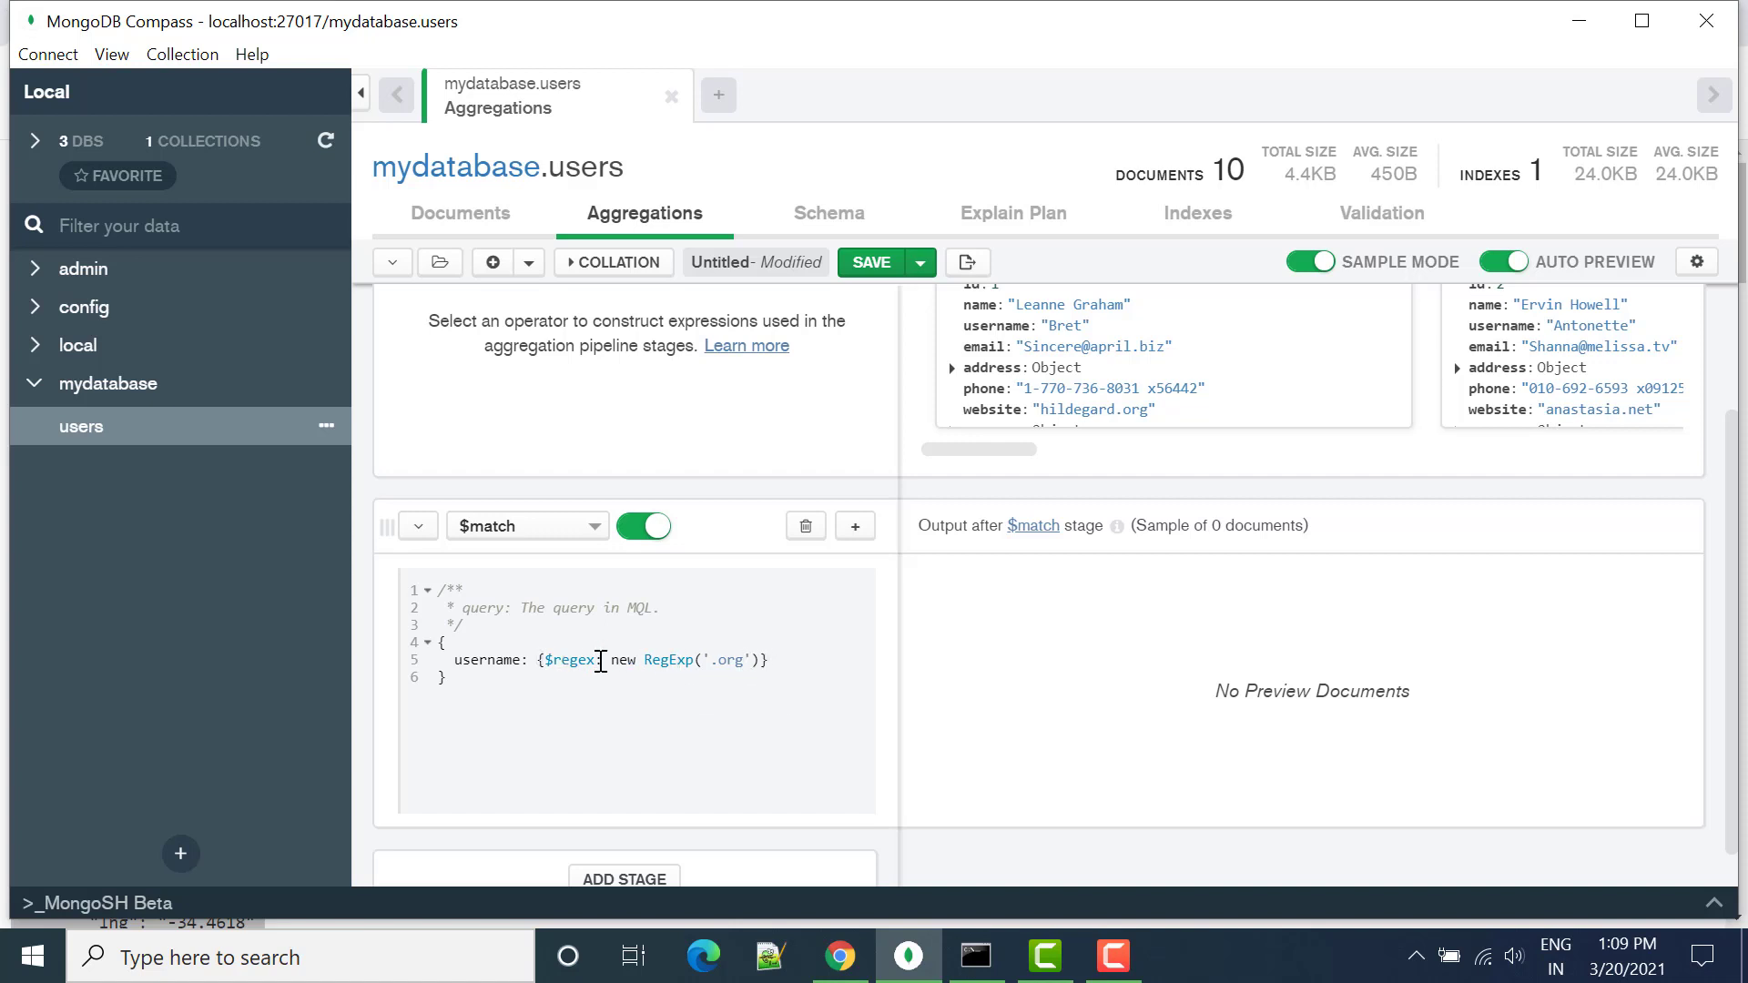
double_click(475, 660)
left_click(472, 661)
double_click(681, 661)
double_click(735, 661)
double_click(473, 661)
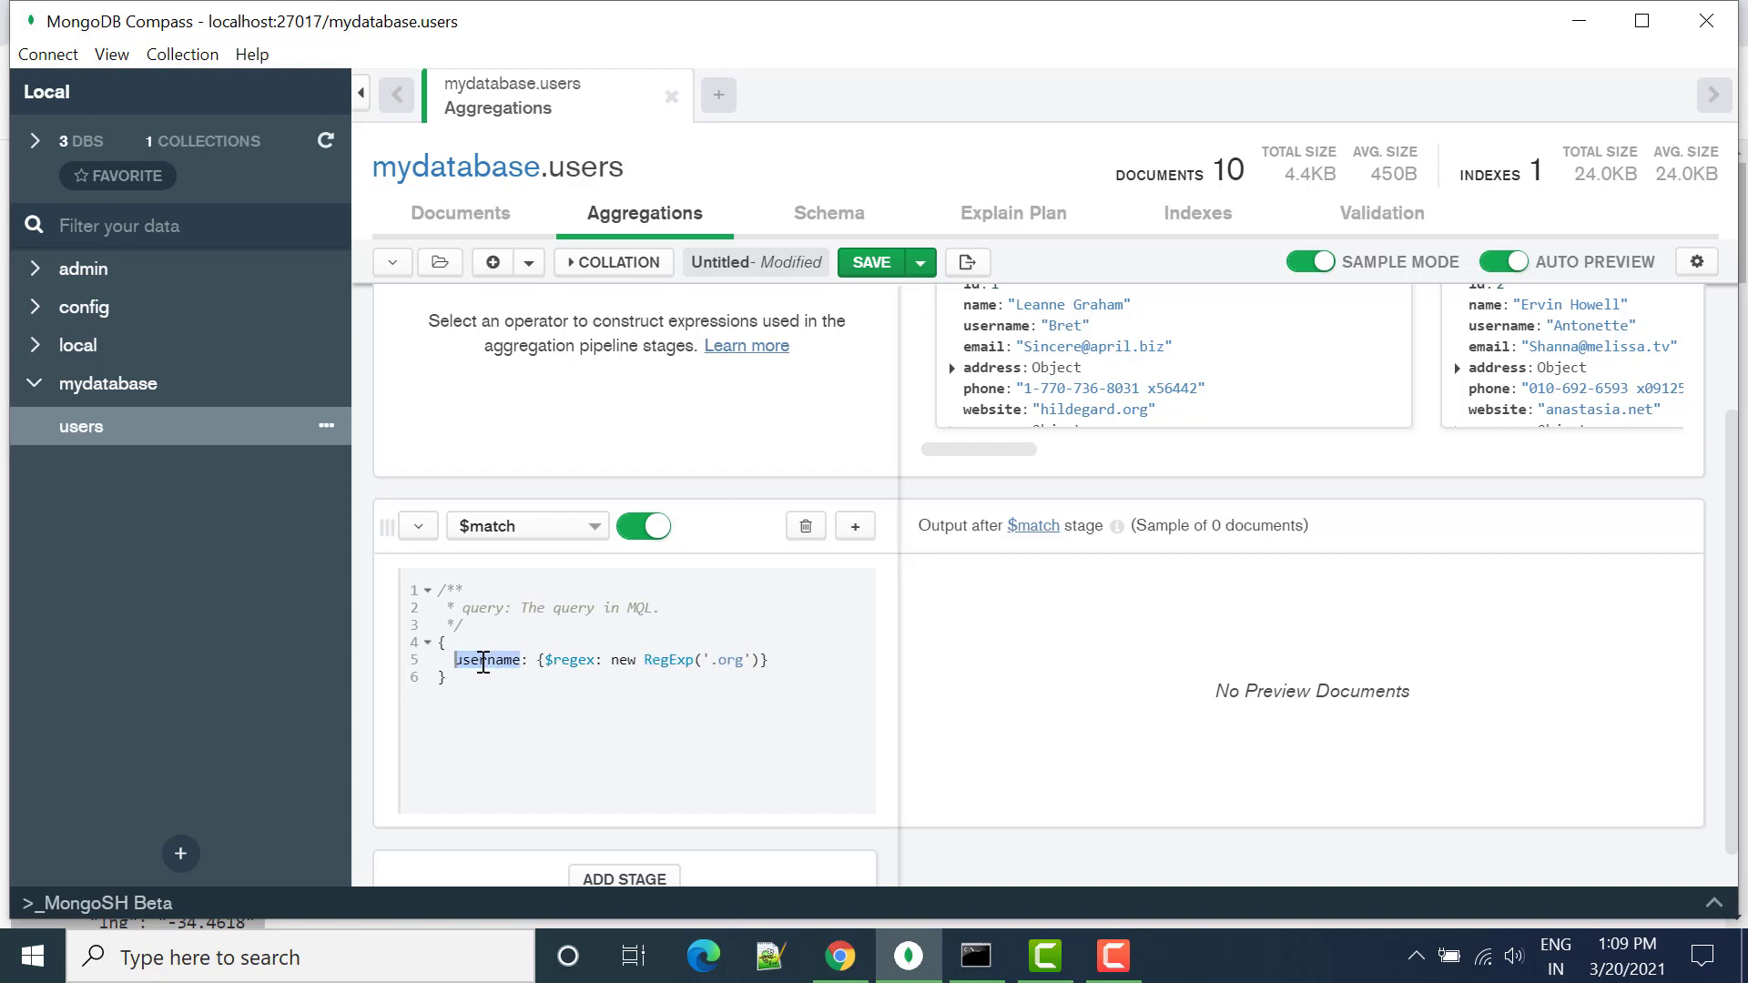
double_click(737, 661)
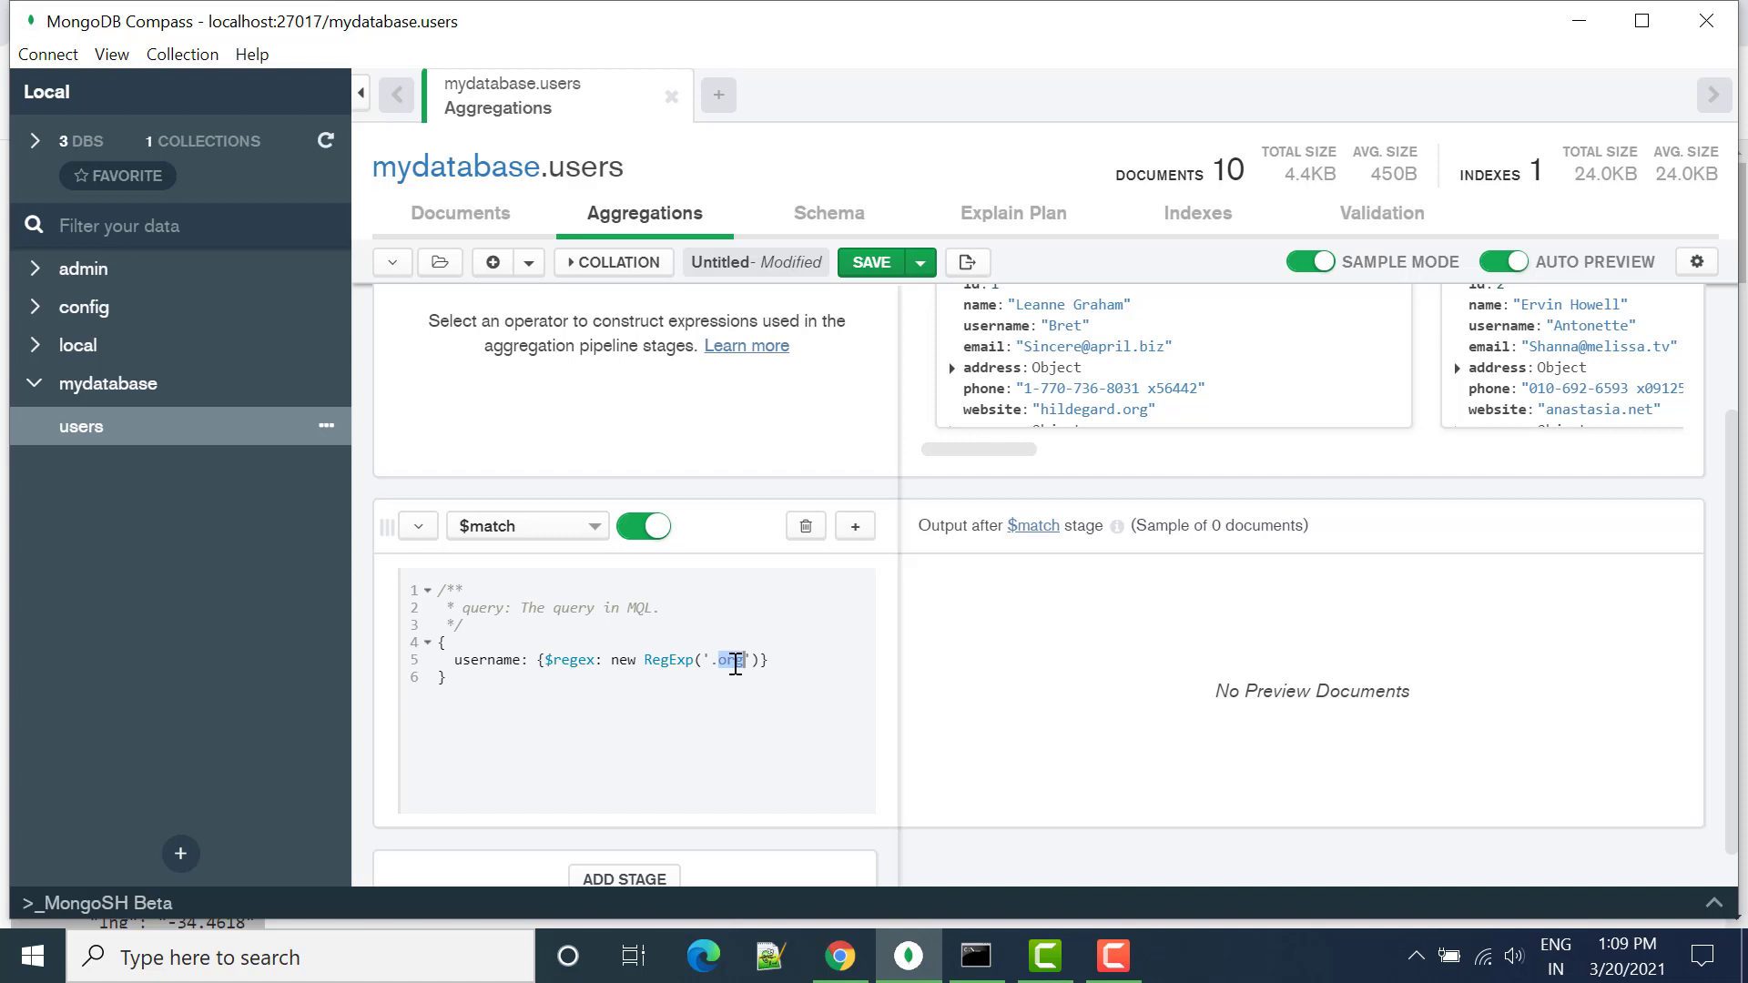
Step: Change the filtered field in the $match query to website and look through the matching preview documents
left_click(497, 661)
double_click(497, 661)
type("website")
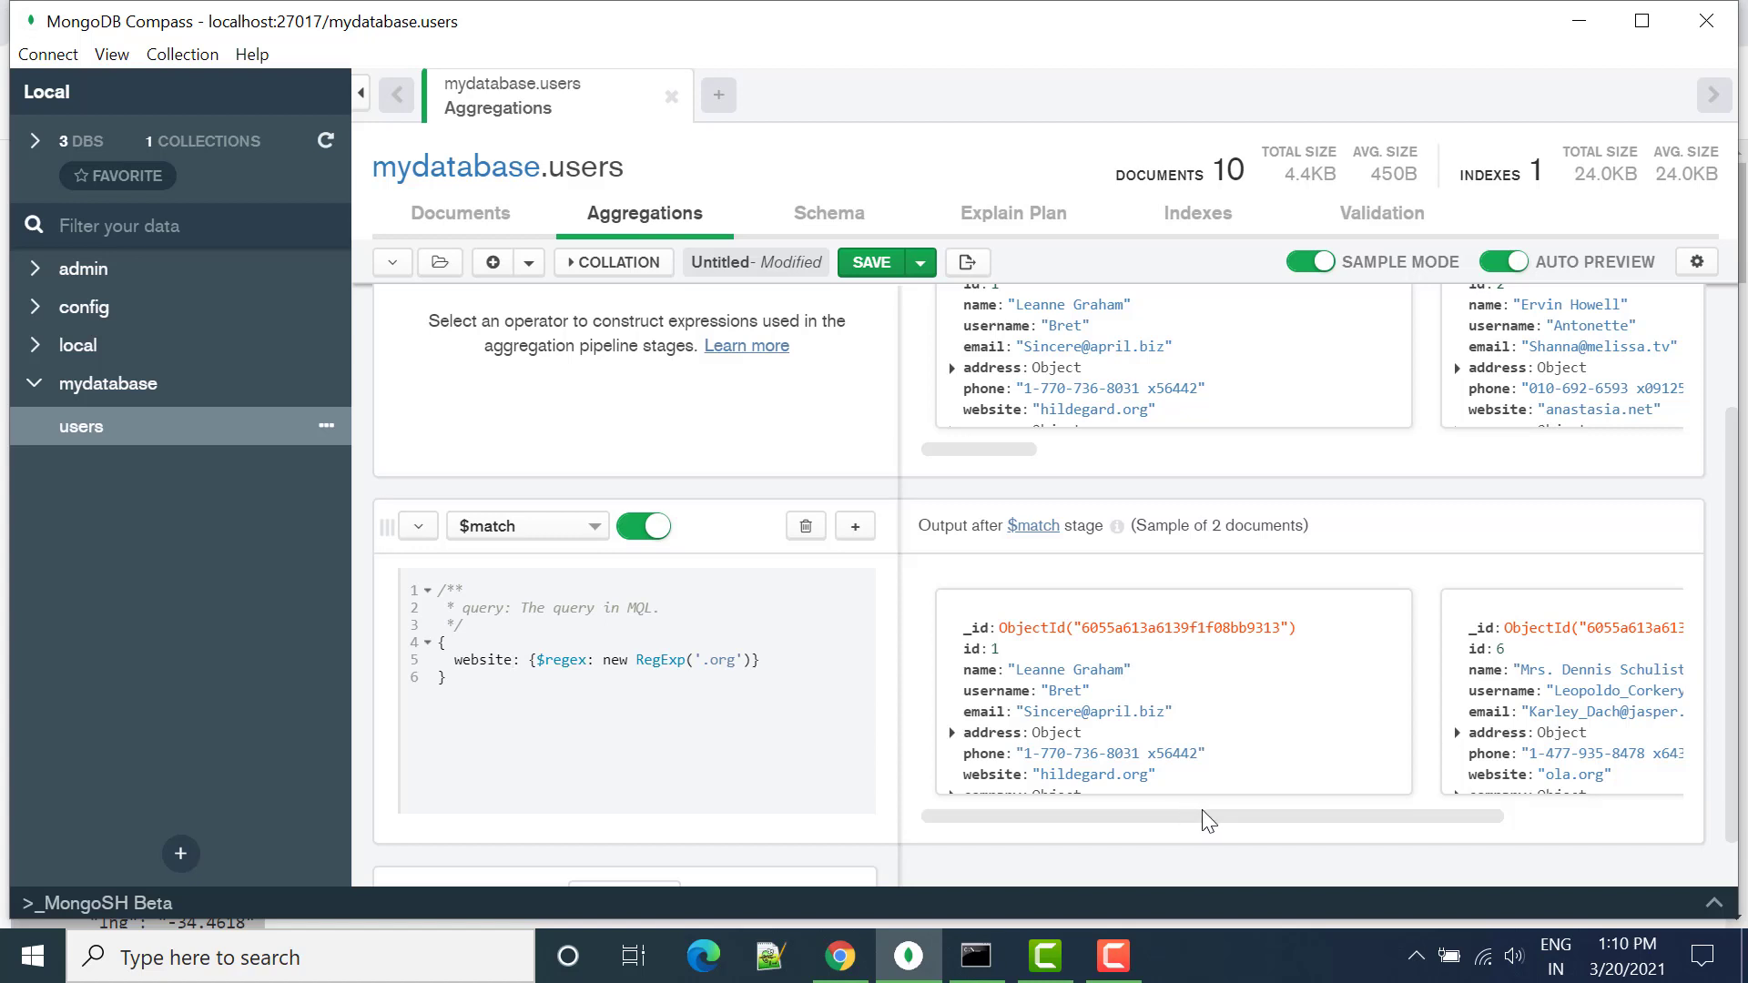
left_click_drag(1203, 814, 1026, 810)
Step: Change the RegExp pattern to '.ORG' with the case-insensitive option "i" and check the website values in the output
type("RG")
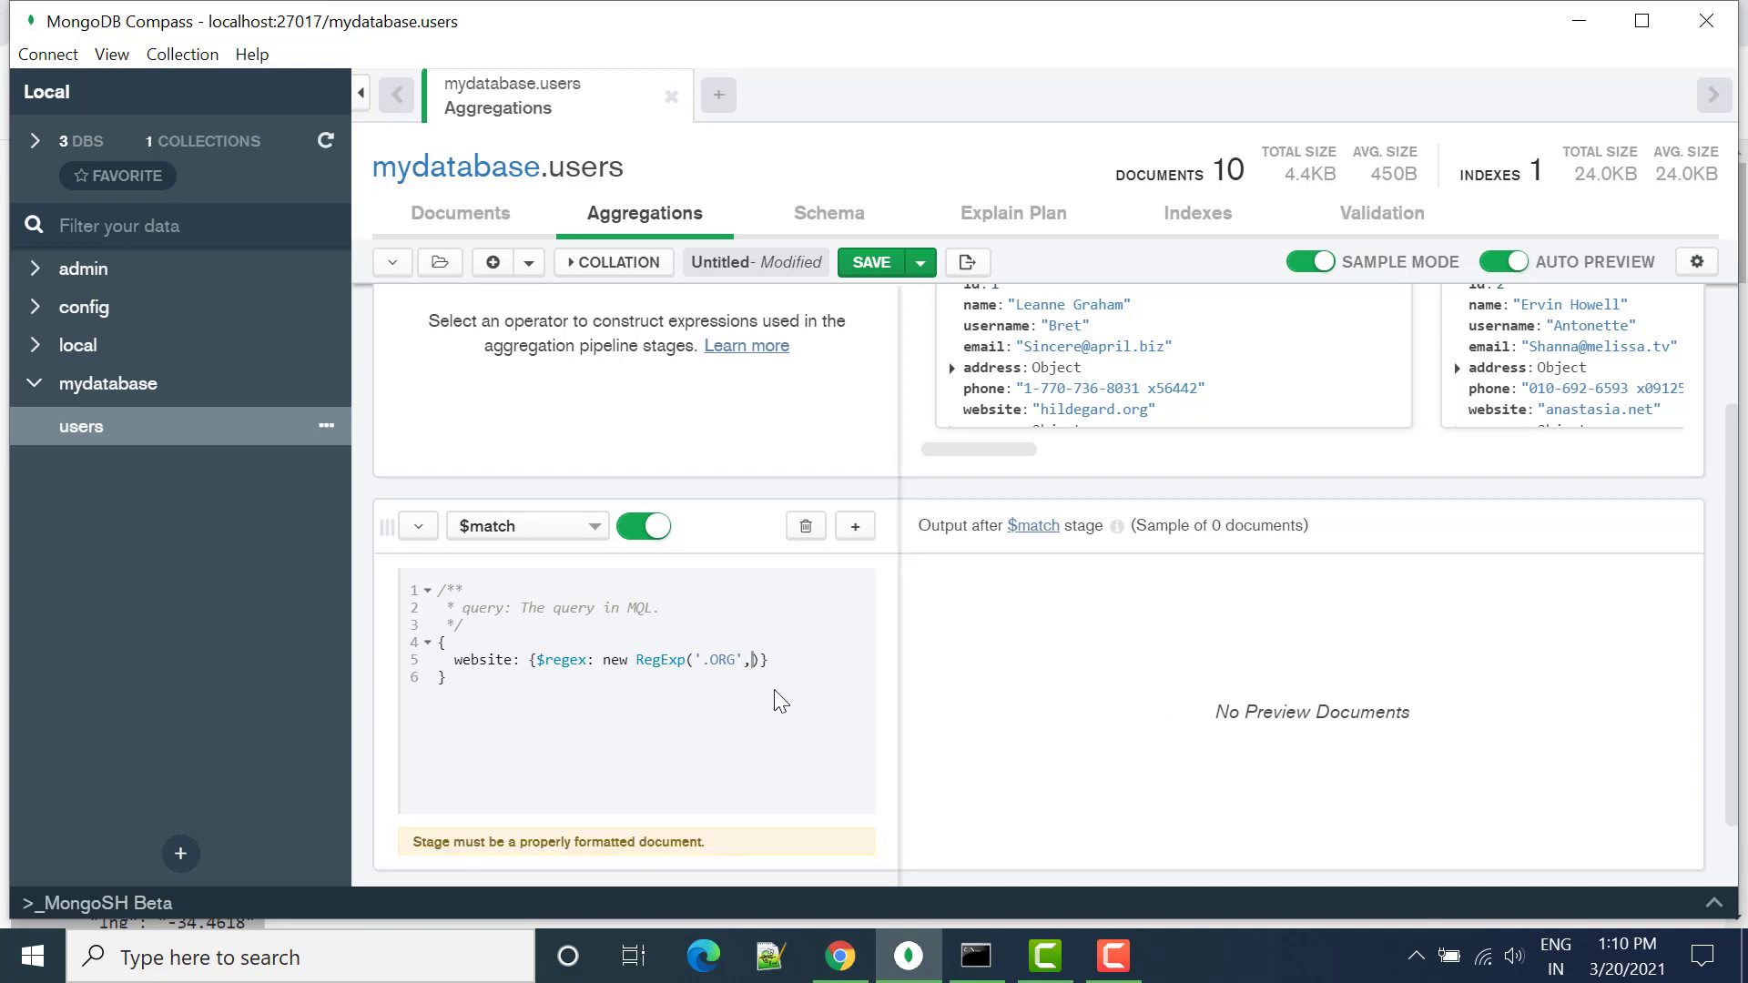
type("i")
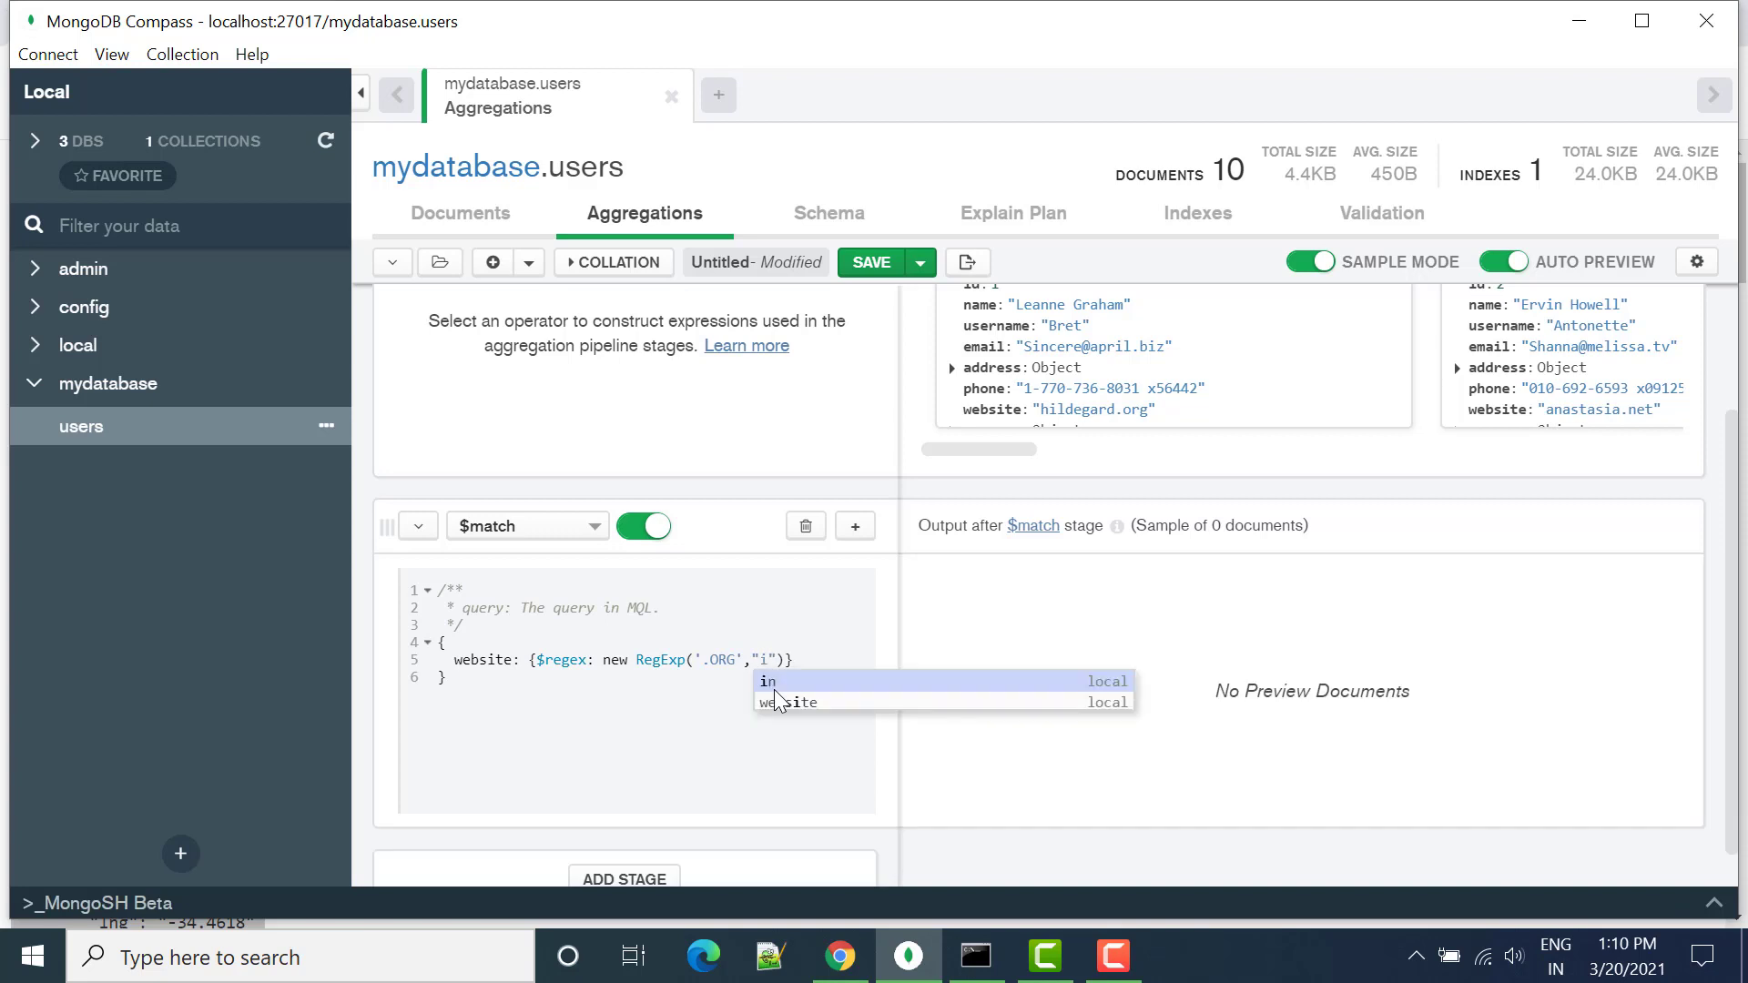
left_click(711, 692)
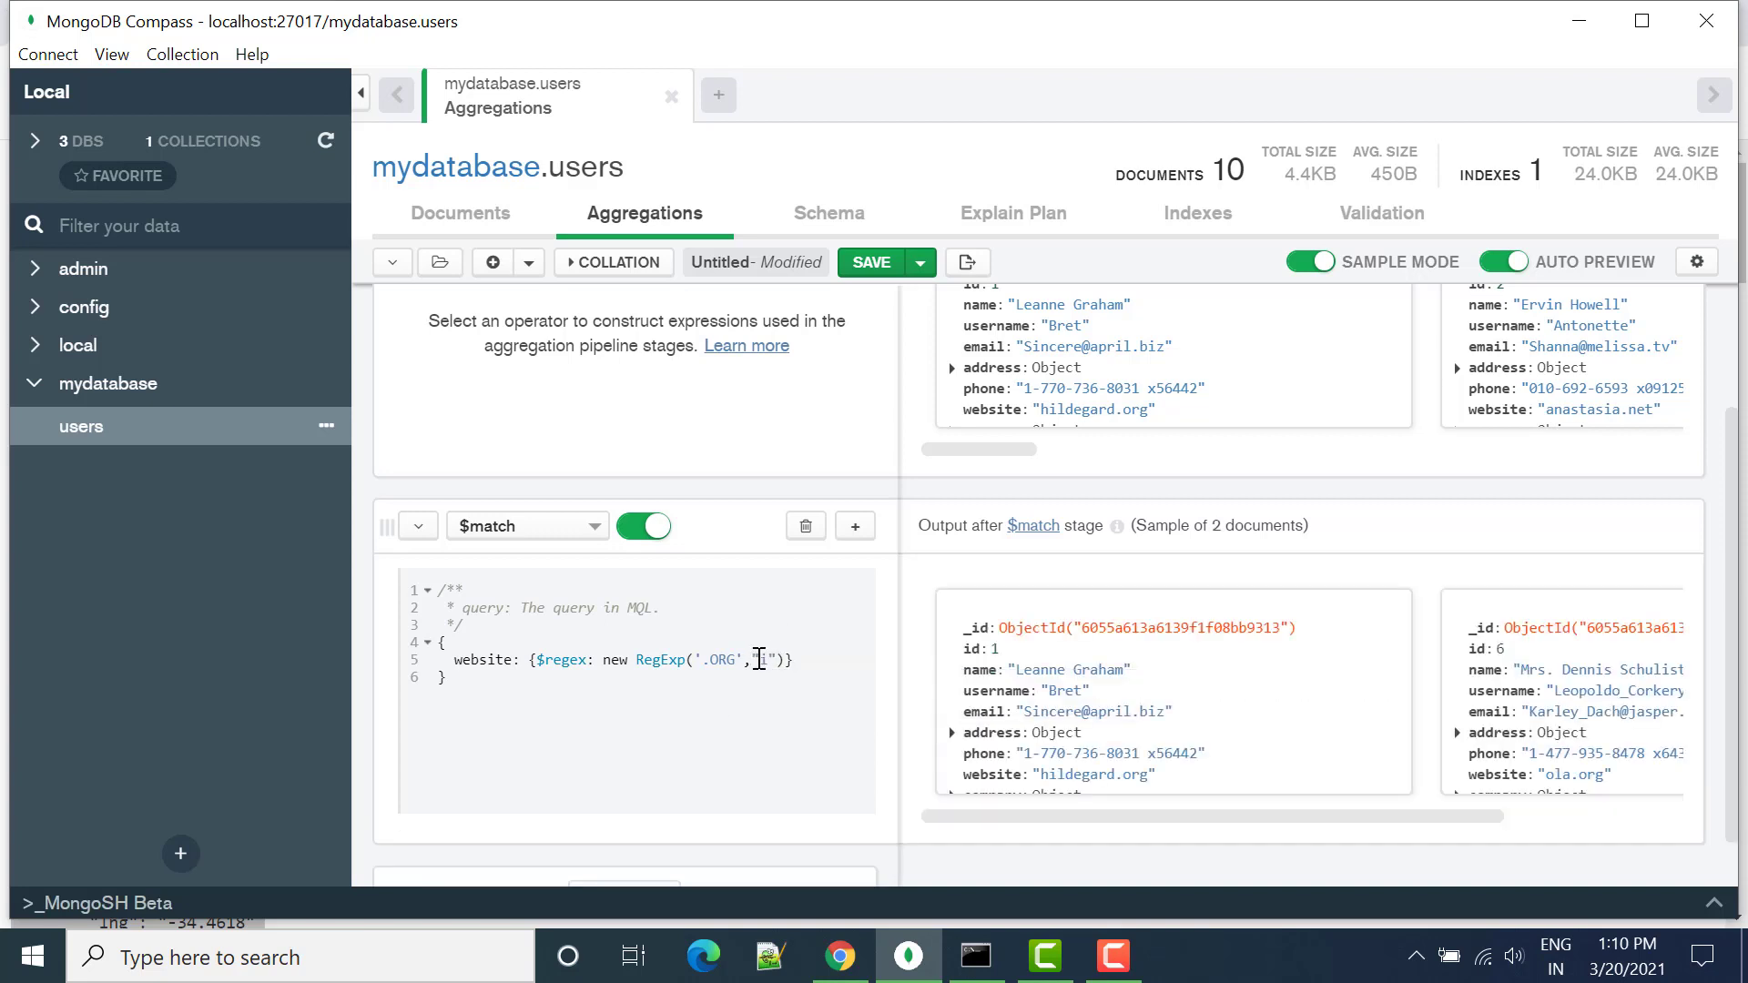
double_click(720, 659)
double_click(1588, 754)
left_click(680, 646)
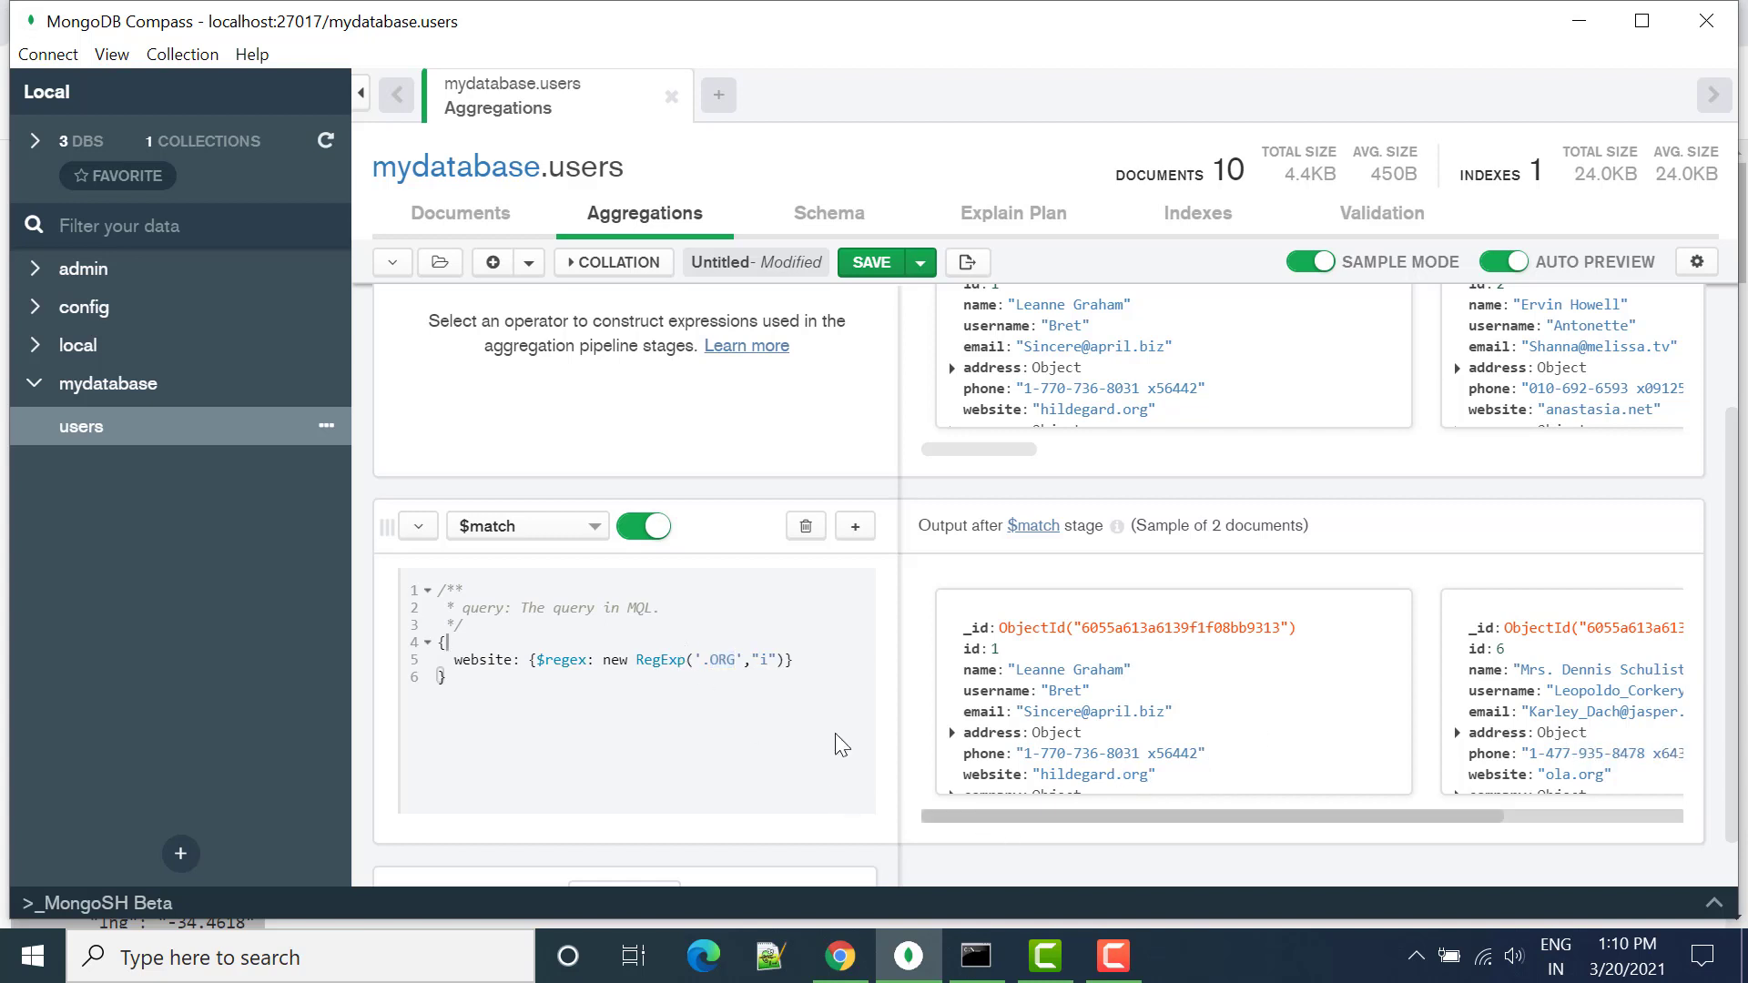
scroll(753, 667, "down", 1)
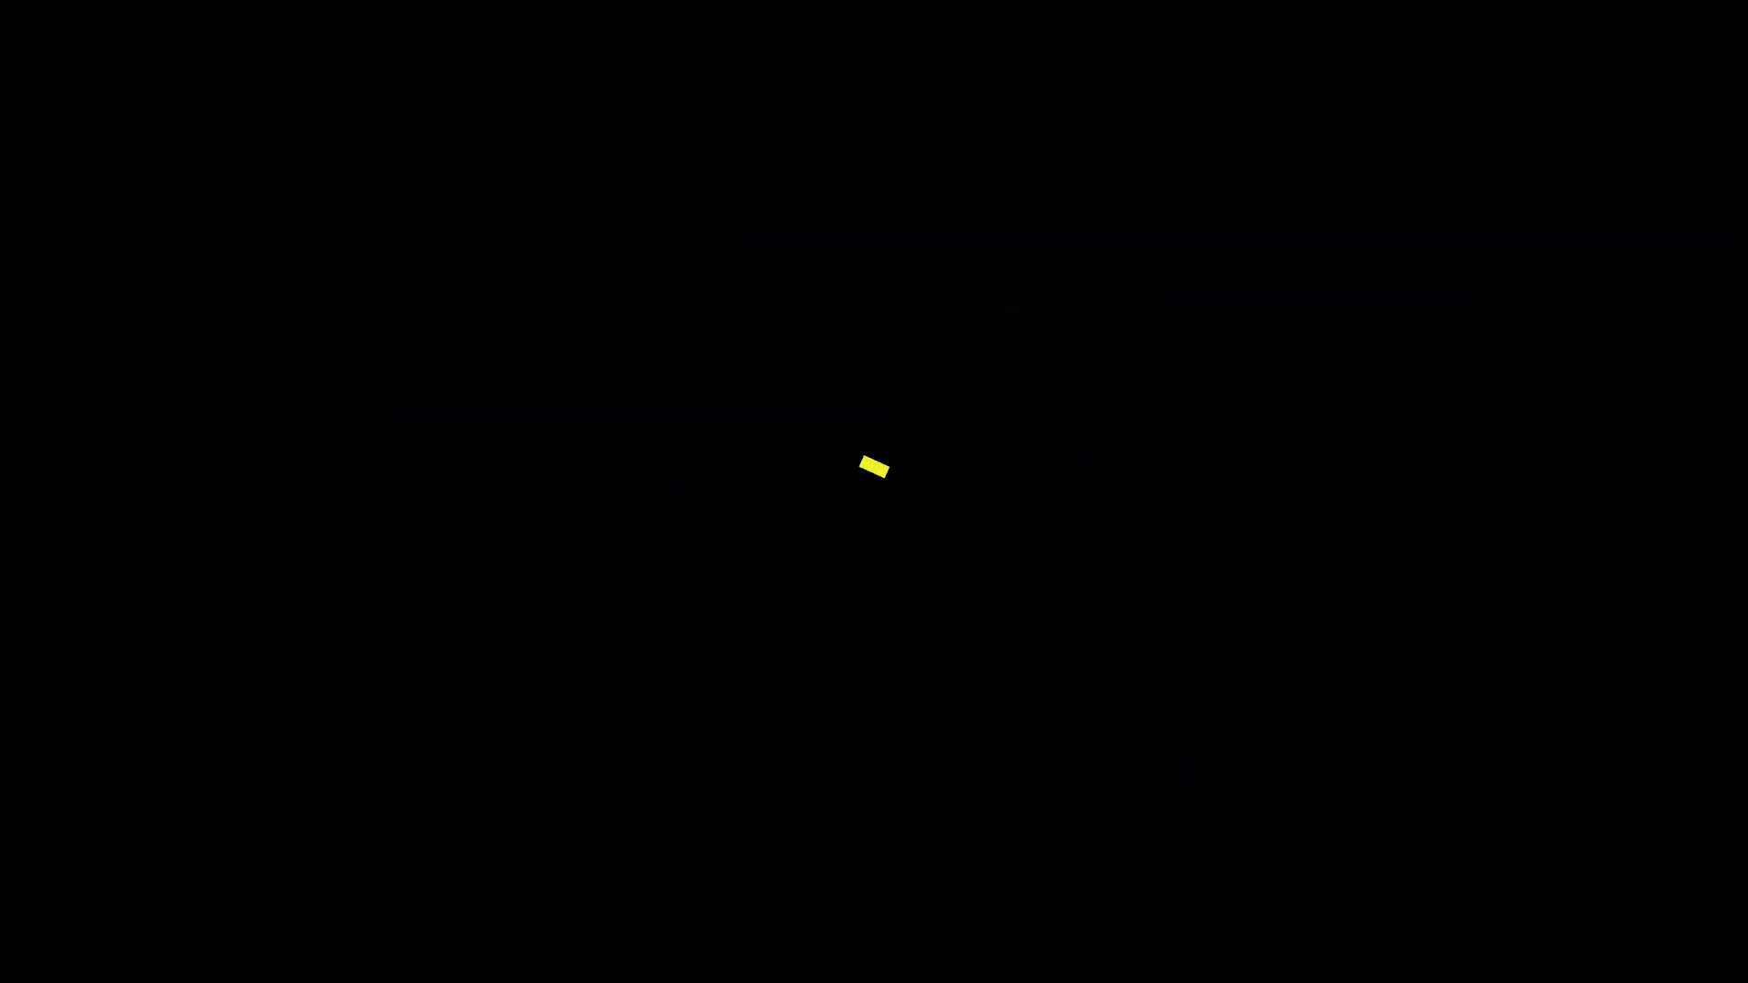